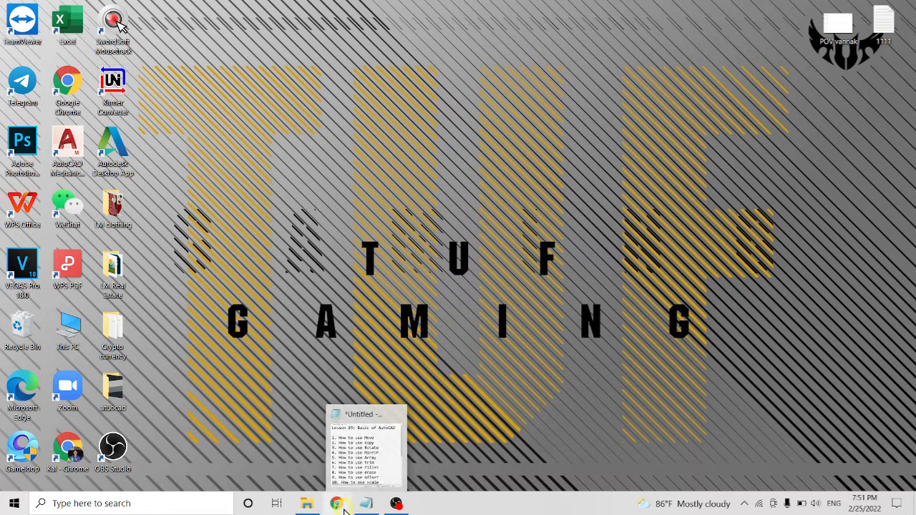
Open youtube.com in Google Chrome and collapse the YouTube navigation guide
click(342, 507)
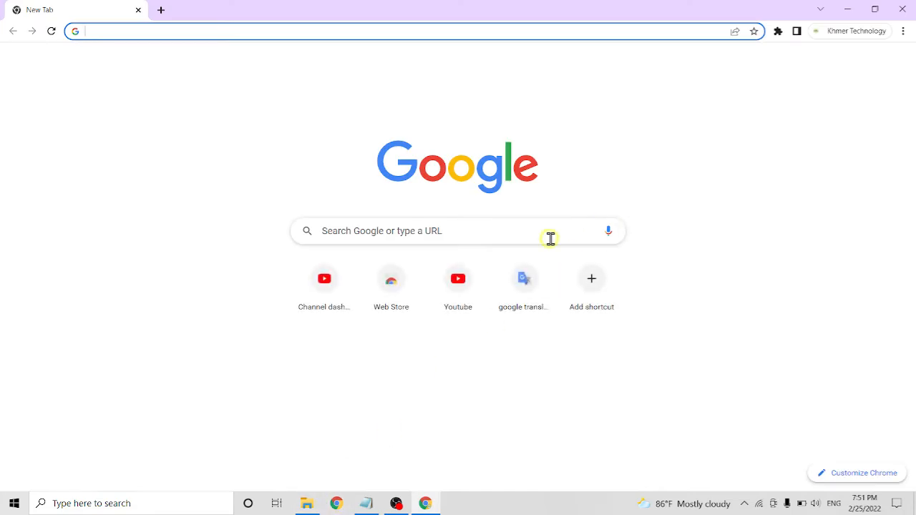
click(313, 34)
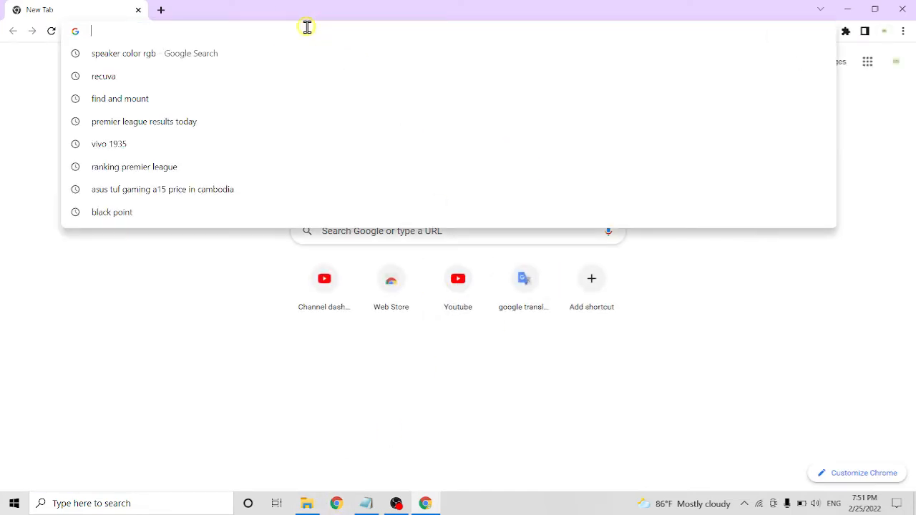
text(youtube.com)
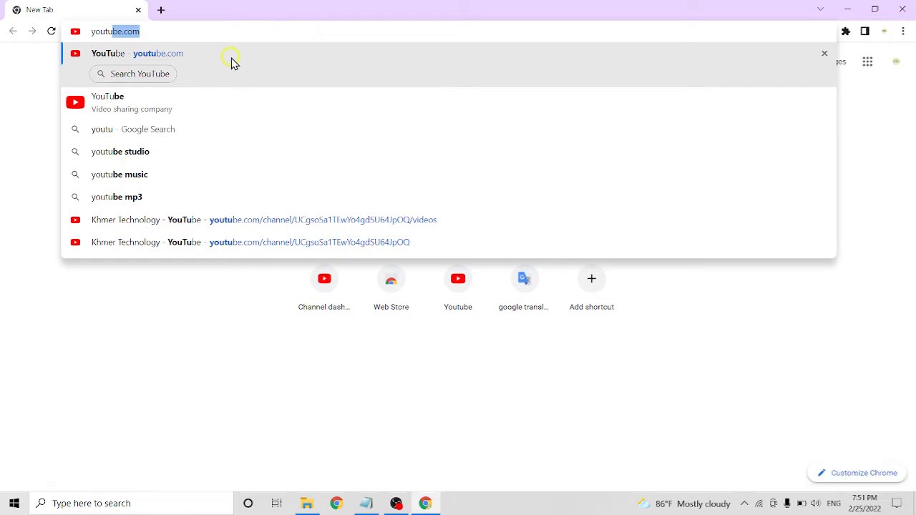
click(231, 61)
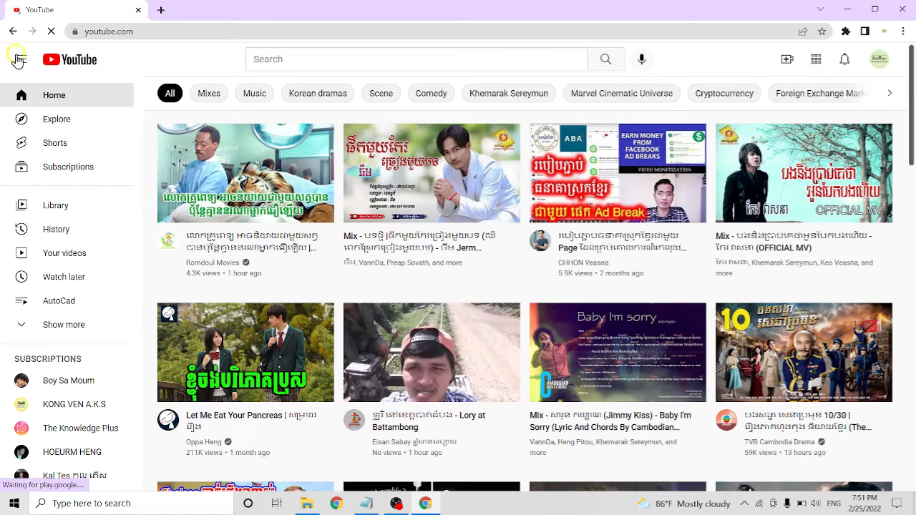
click(18, 59)
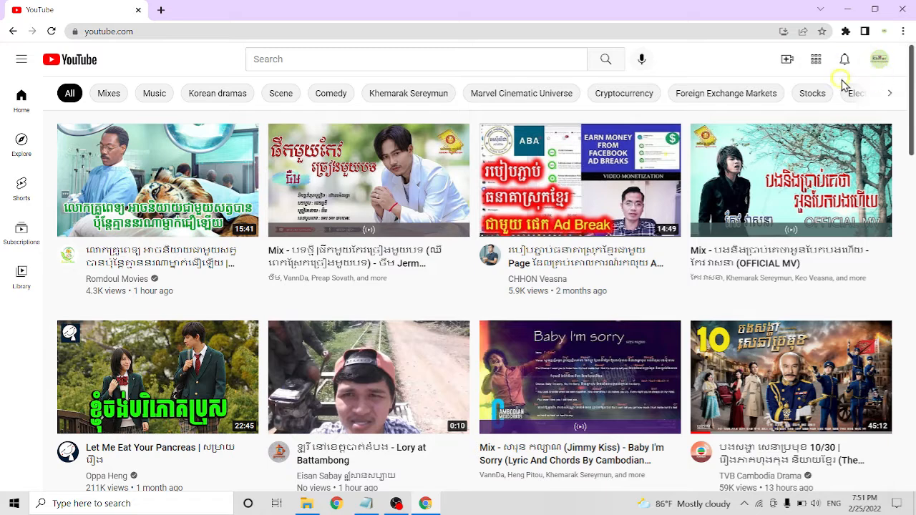
Start a new video upload and choose the file Lesson 03 from the 10. OBS studio folder
click(787, 63)
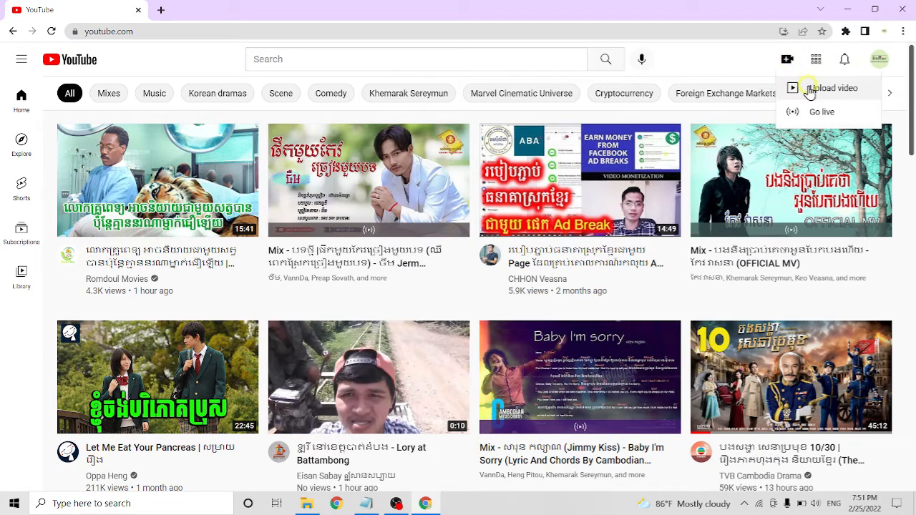
click(806, 89)
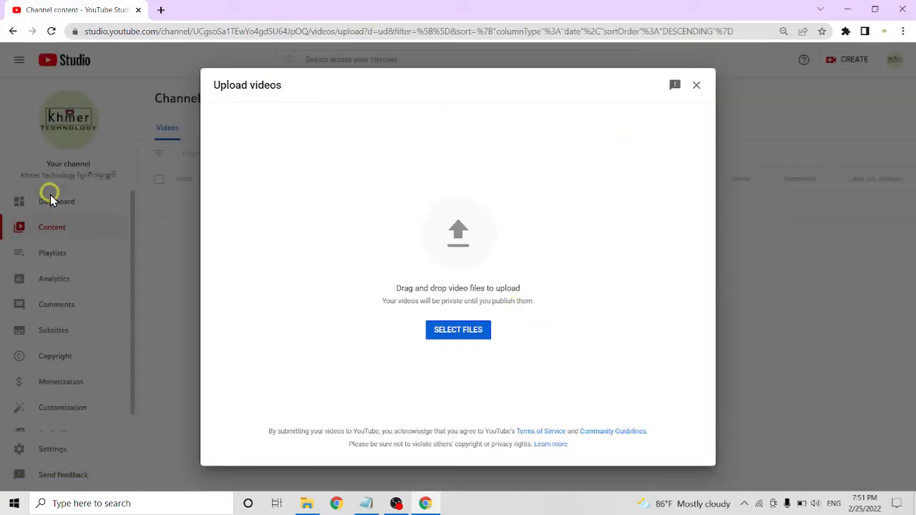
click(459, 330)
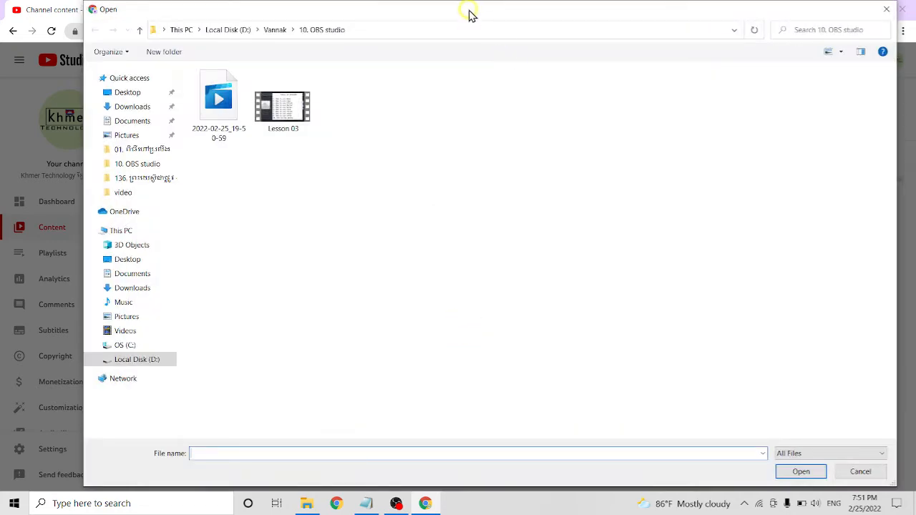
mouse_move(470, 14)
mouse_down()
mouse_move(570, 162)
mouse_move(601, 186)
mouse_move(515, 150)
mouse_move(507, 170)
mouse_move(539, 121)
mouse_move(561, 239)
mouse_move(490, 115)
mouse_move(482, 15)
mouse_up()
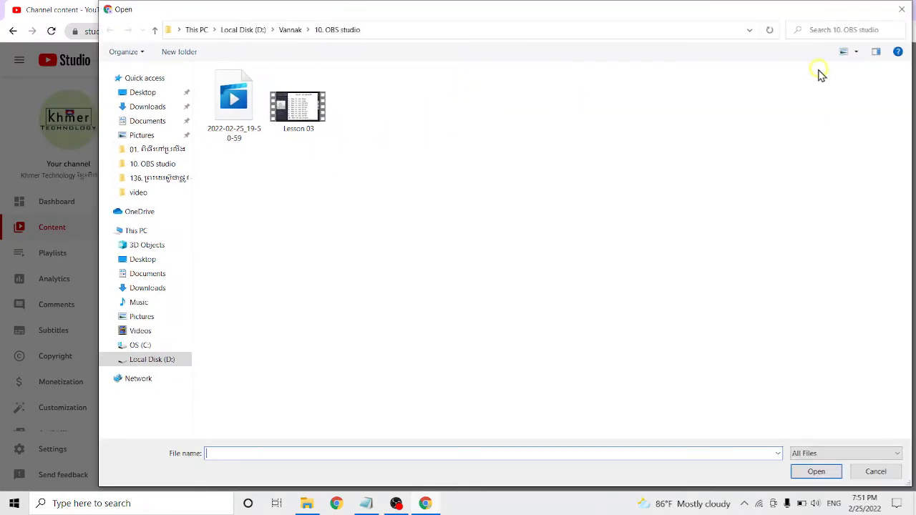
click(305, 119)
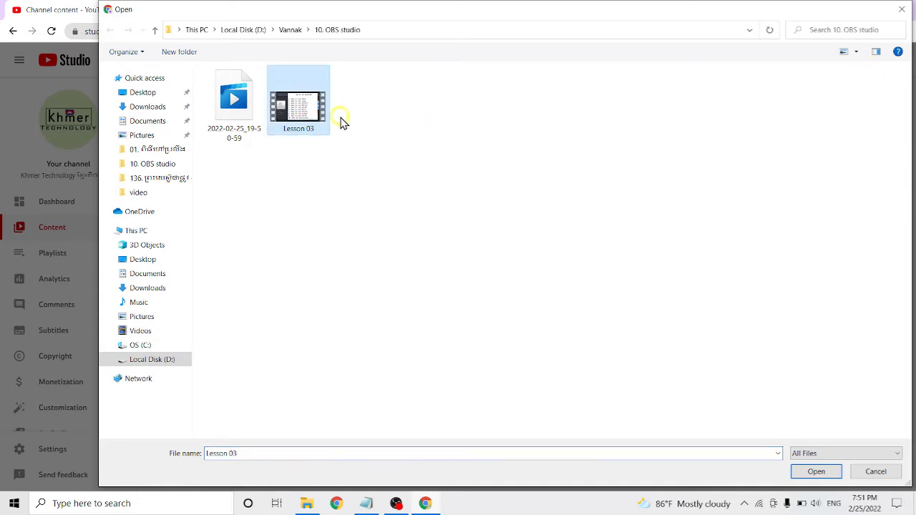
double_click(307, 106)
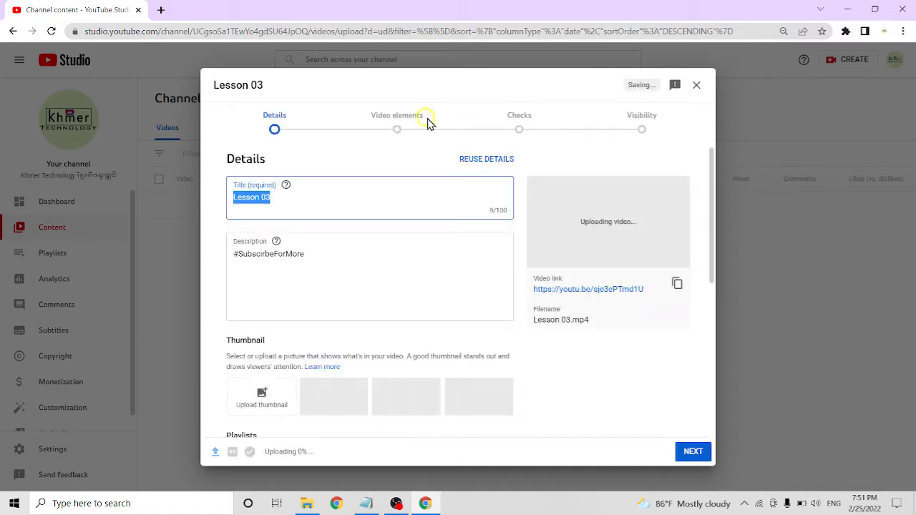
Add a space after "Lesson 03" in the video title and glance at the lesson notes in Notepad
click(296, 194)
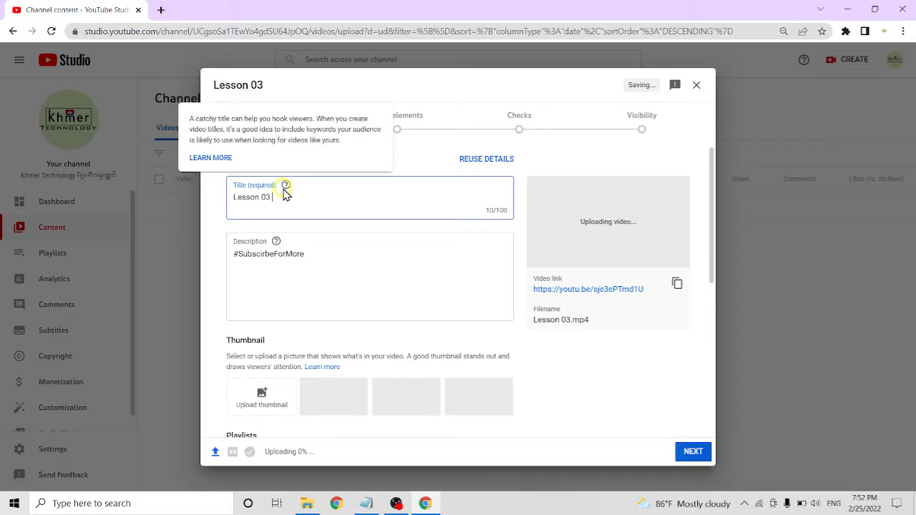
click(368, 504)
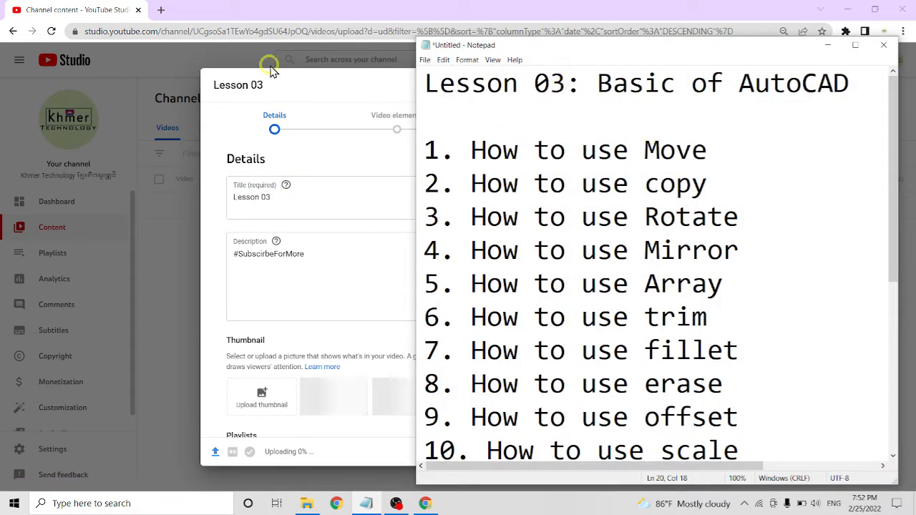
click(833, 47)
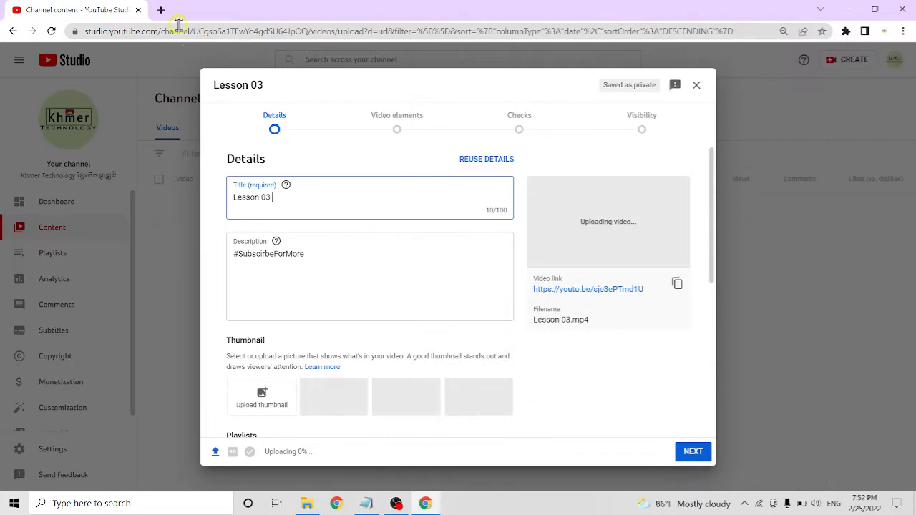
Open the channel's own videos from YouTube in a new tab and show the details of the Lesson 02 AutoCAD video
click(162, 11)
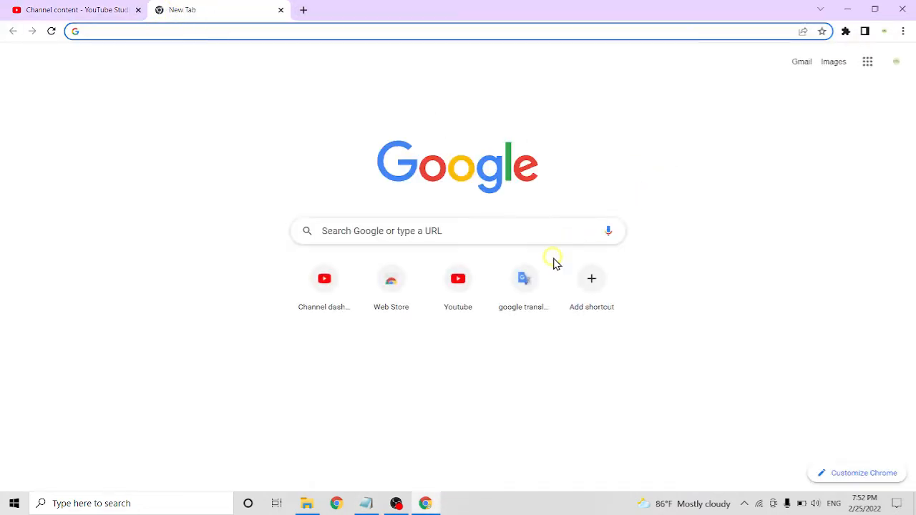
click(459, 291)
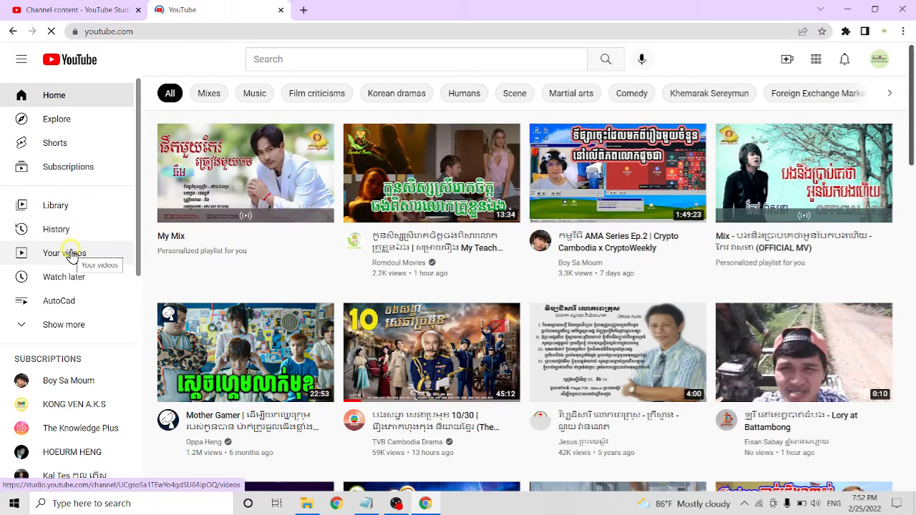
click(71, 256)
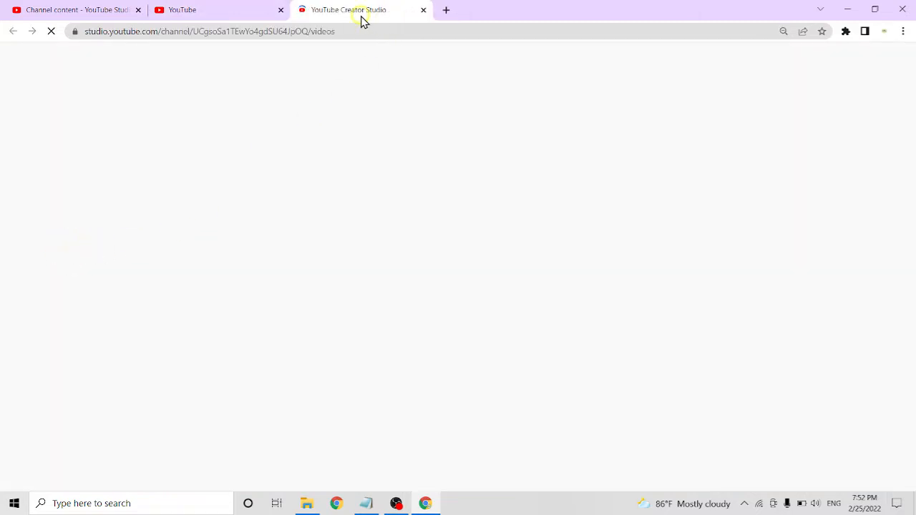
click(248, 10)
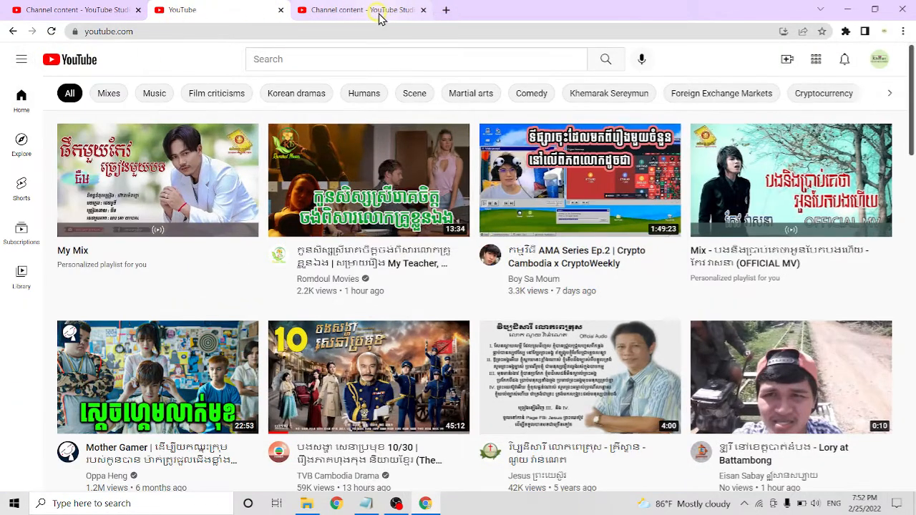
click(376, 12)
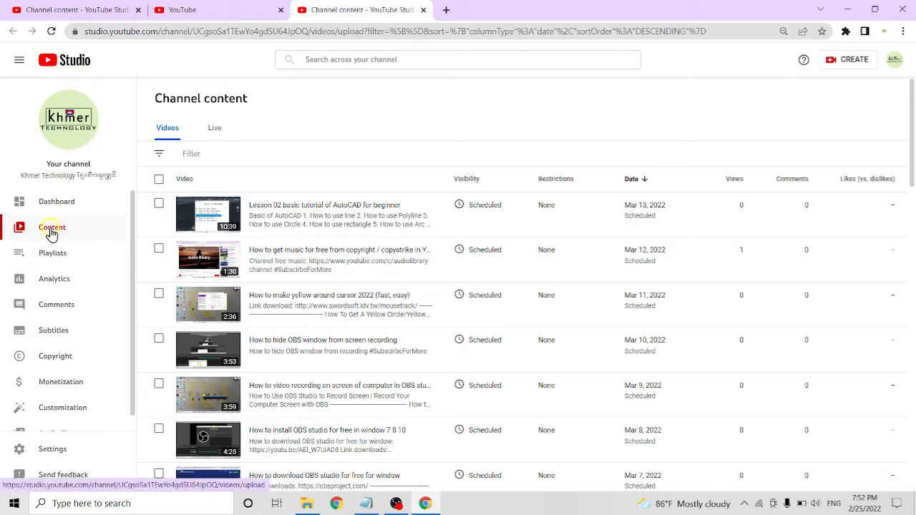
click(19, 60)
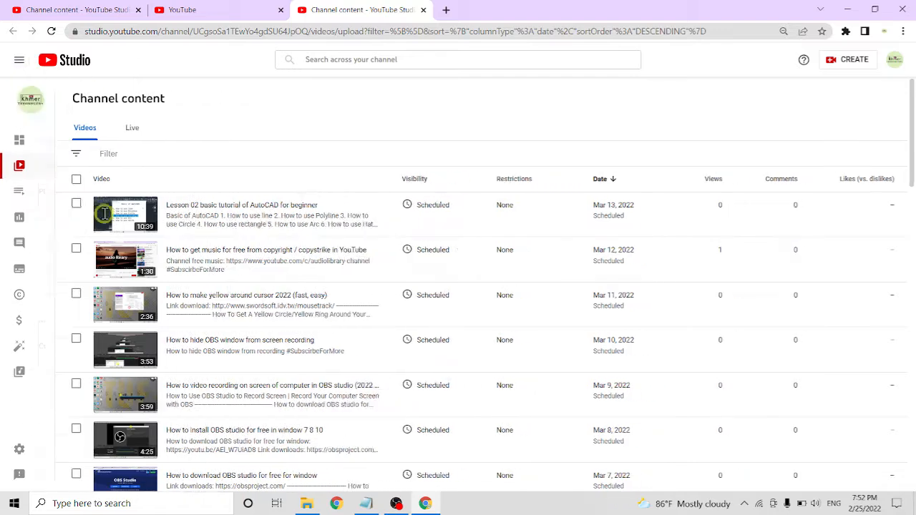
click(159, 215)
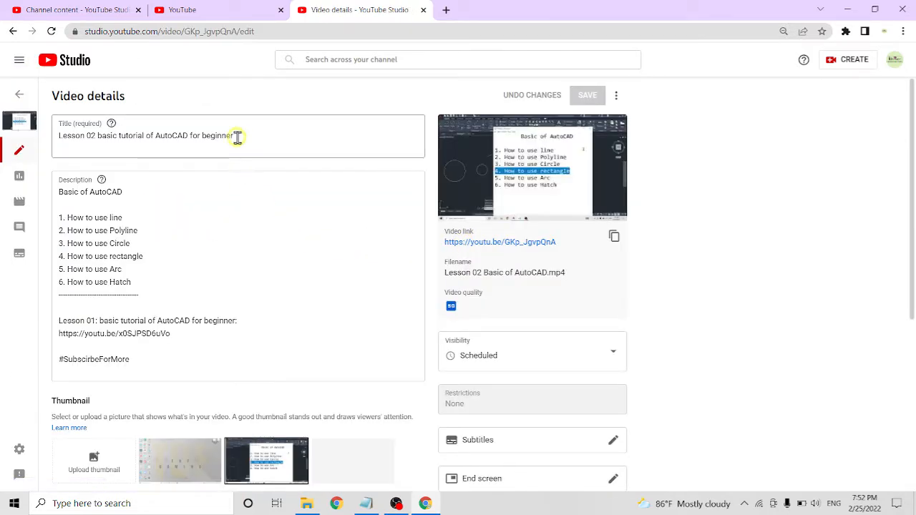
Copy "basic tutorial of AutoCAD for beginner" from the Lesson 02 title and append it to the Lesson 03 upload's title
drag(243, 136, 104, 141)
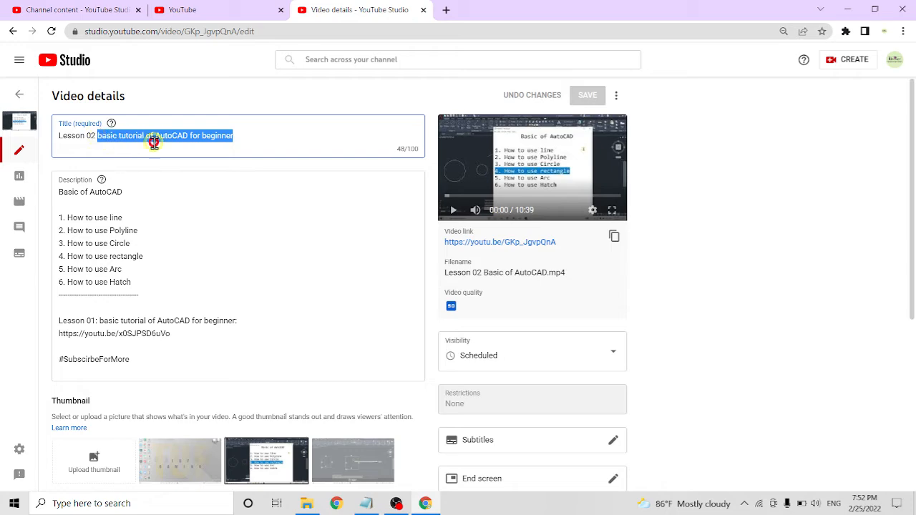
key(ctrl+c)
click(191, 16)
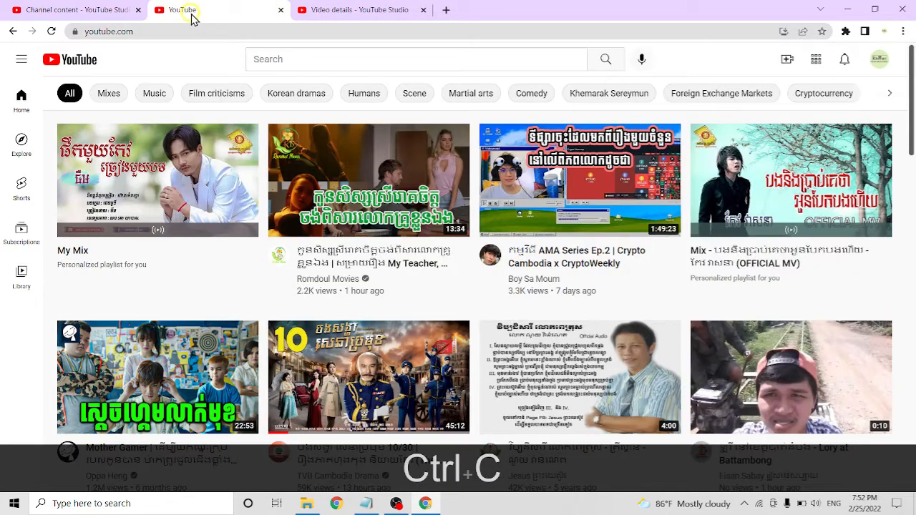
drag(93, 10, 506, 17)
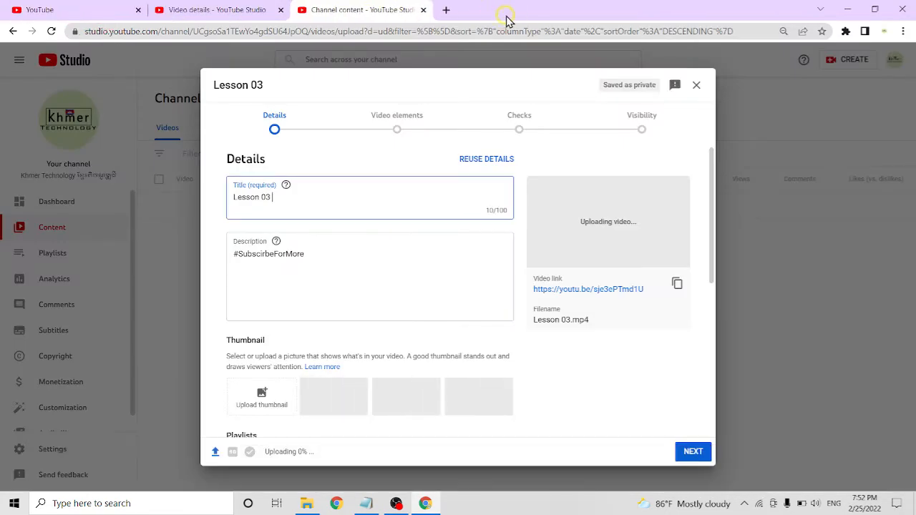
click(348, 198)
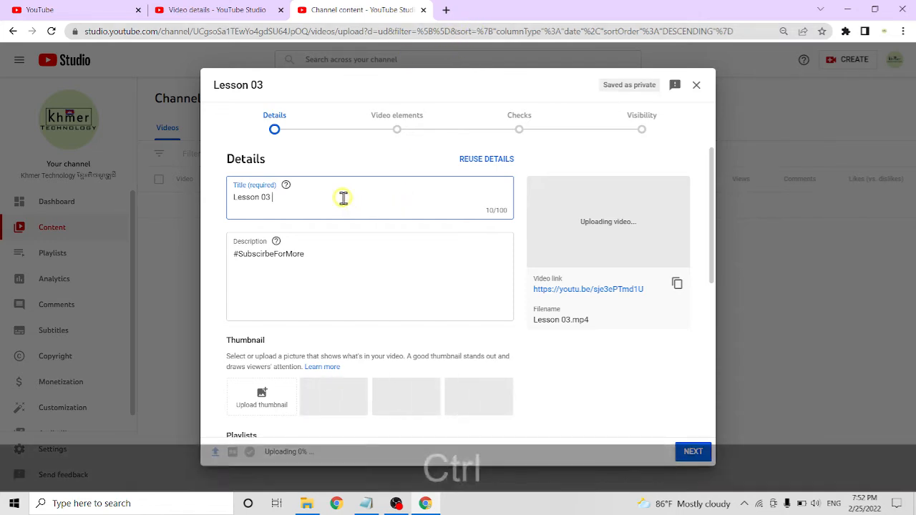
key(ctrl+v)
Insert several blank lines above the #SubscirbeForMore hashtag in the Lesson 03 description
click(341, 256)
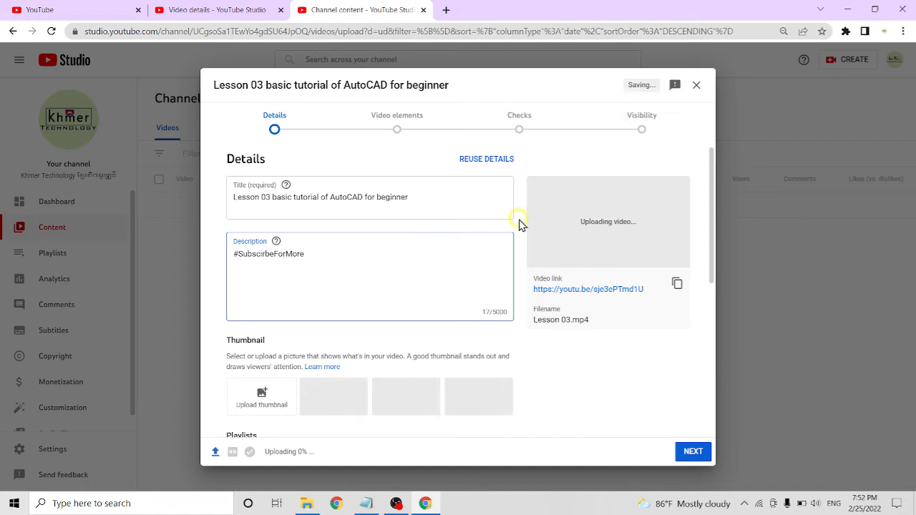
key(Left)
key(Return)
key(Return)
key(Return)
key(Return)
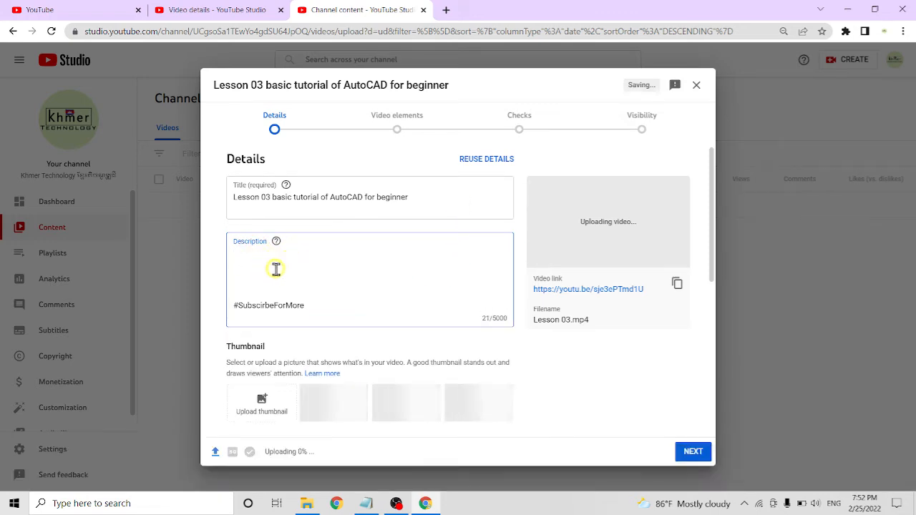
Copy all the lesson notes from Notepad and paste them at the start of the video description
click(364, 501)
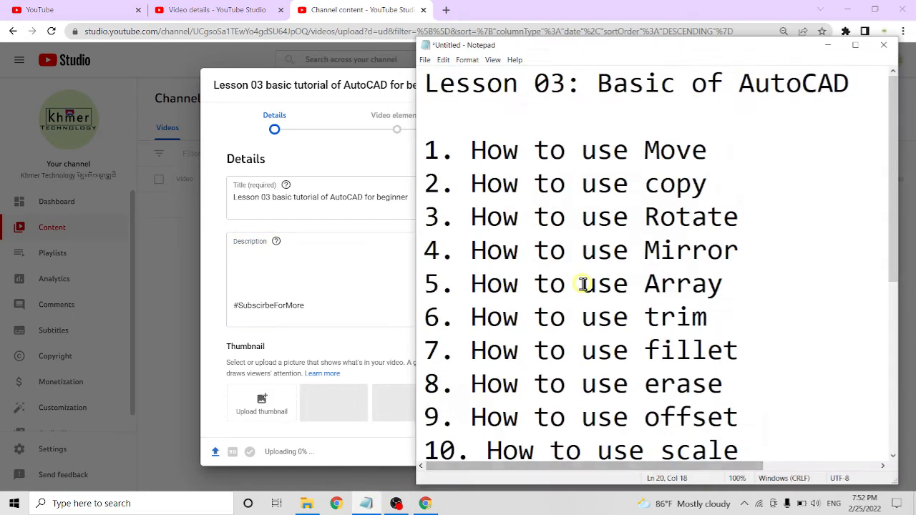
key(ctrl+a)
key(ctrl+c)
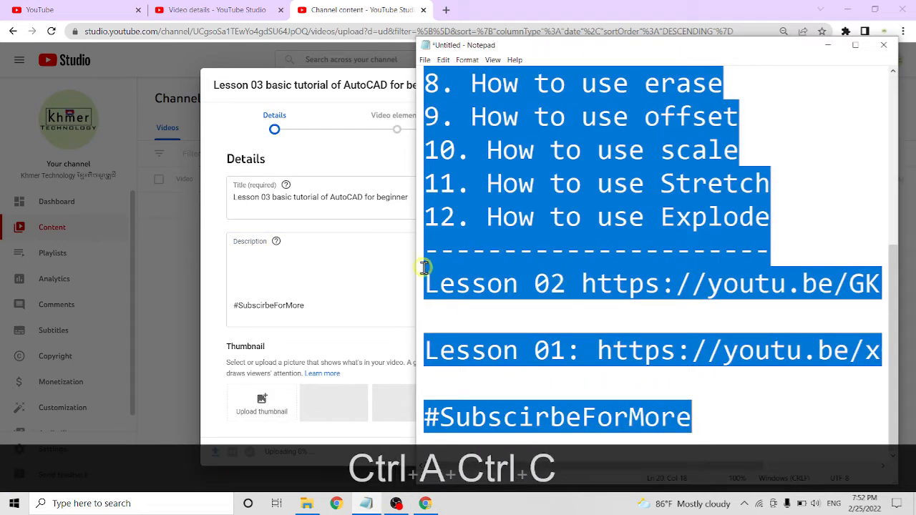
click(259, 243)
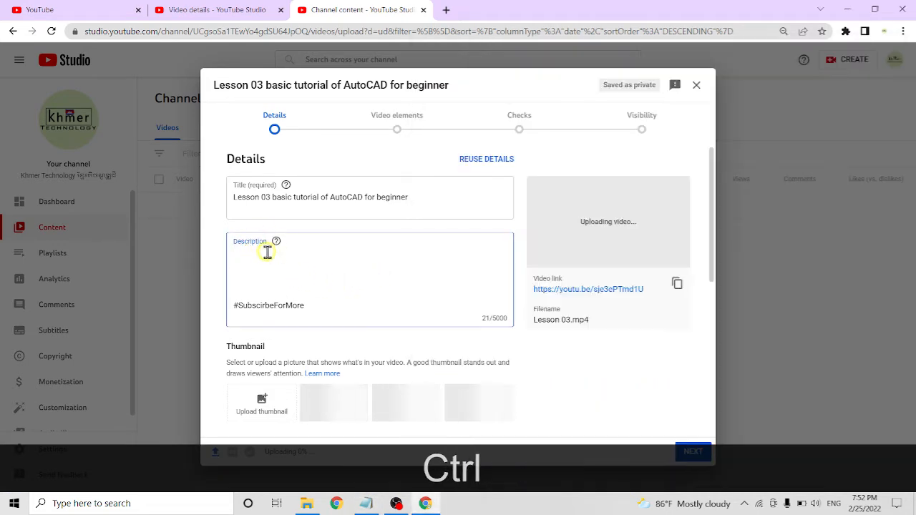
key(ctrl+v)
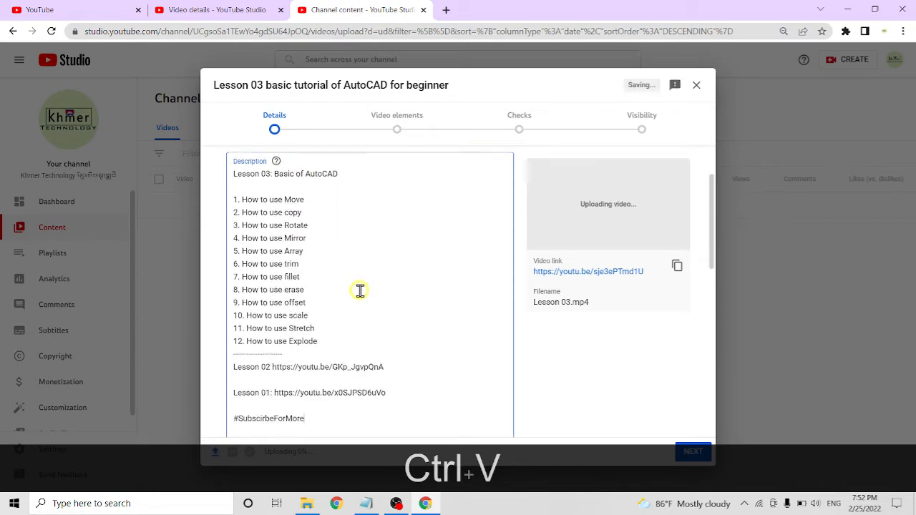
Delete the duplicate #SubscirbeForMore hashtag below the Lesson 01 link, along with the surplus blank lines
drag(310, 395, 232, 375)
click(292, 362)
drag(314, 343, 231, 341)
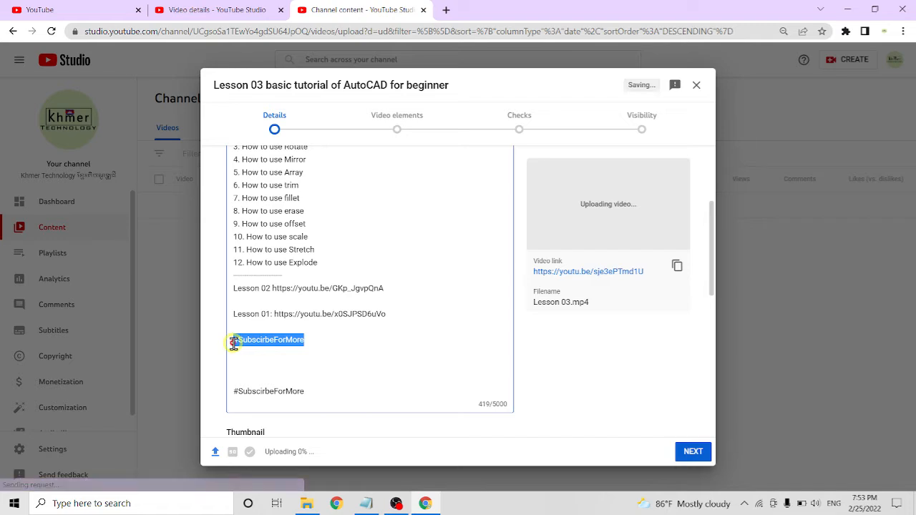
key(BackSpace)
key(Delete)
key(Delete)
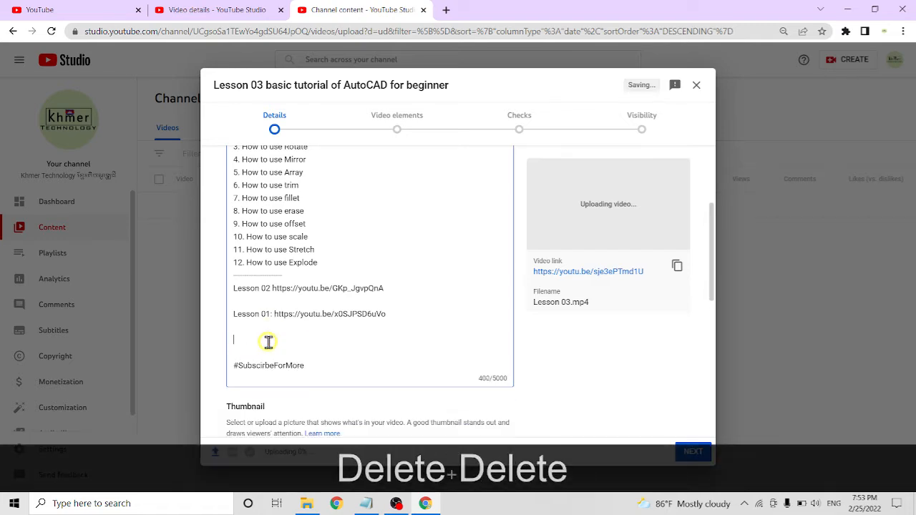
Review the Lesson 03 upload's title and description, from the "Basic of AutoCAD" heading through the twelve numbered topics and lesson links
scroll(302, 268, up, 6)
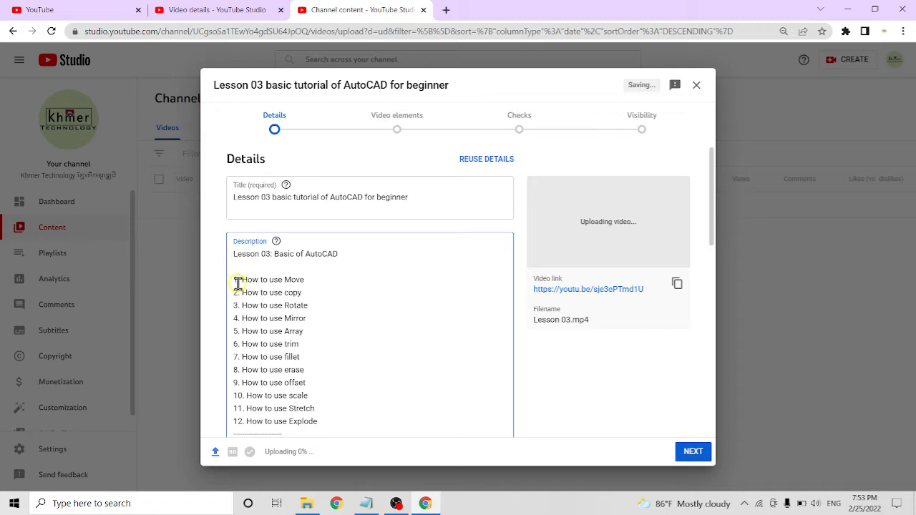
drag(238, 281, 301, 280)
drag(237, 293, 274, 319)
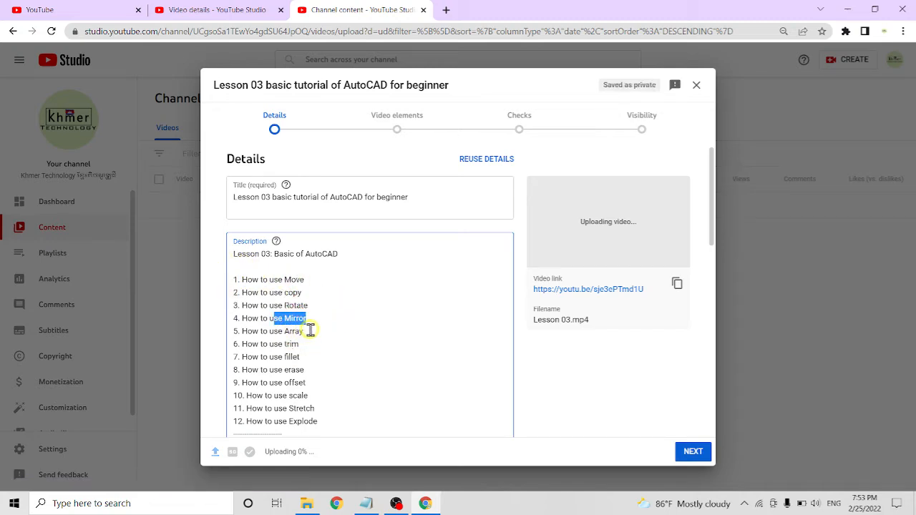
drag(312, 347, 279, 344)
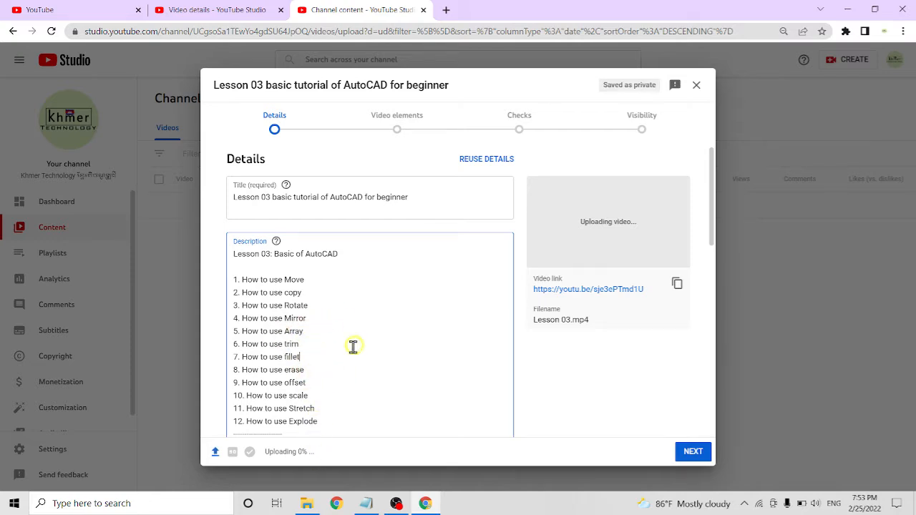
click(387, 197)
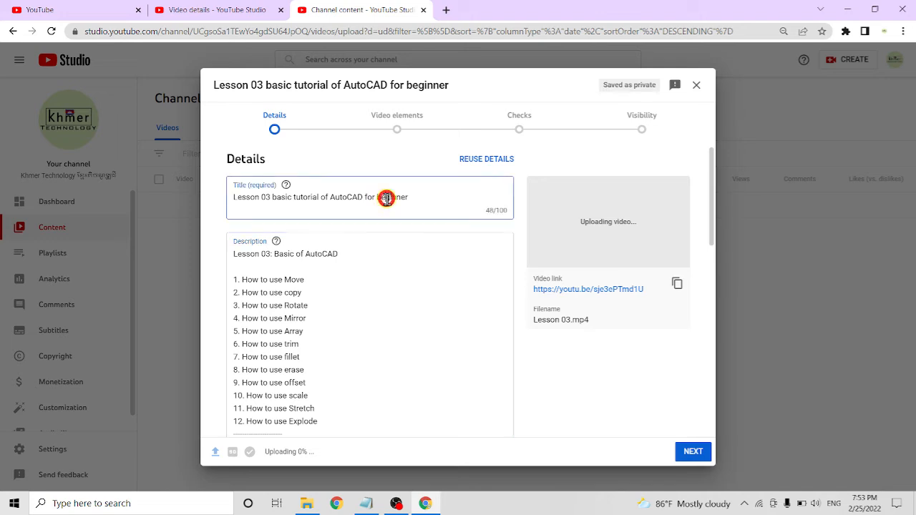
click(295, 255)
drag(277, 254, 338, 254)
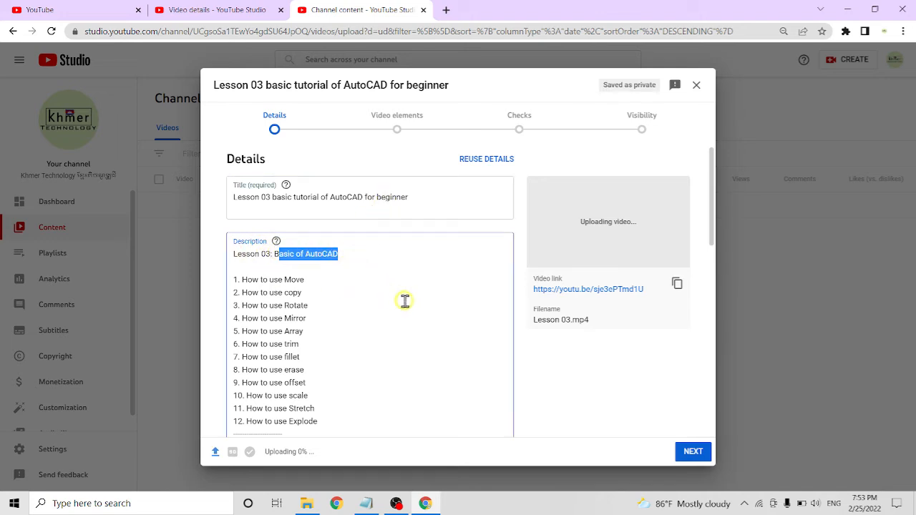
scroll(381, 345, down, 3)
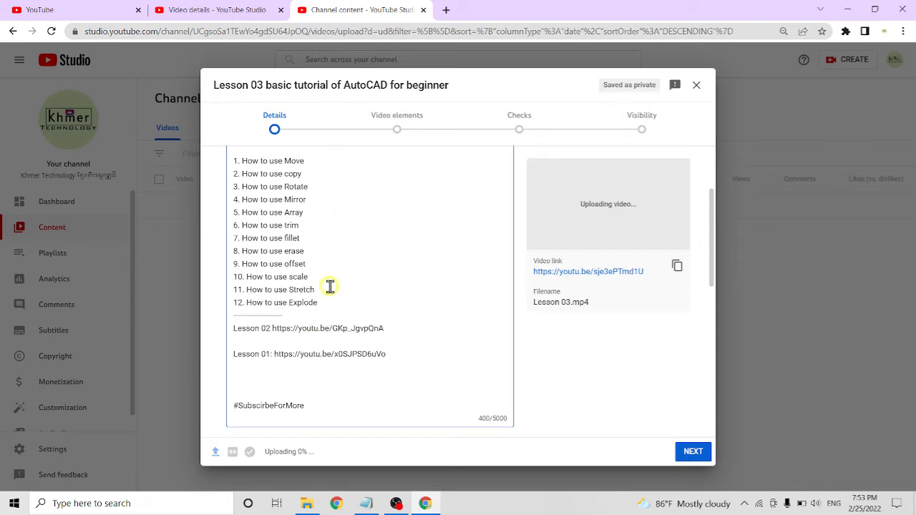
scroll(345, 311, up, 2)
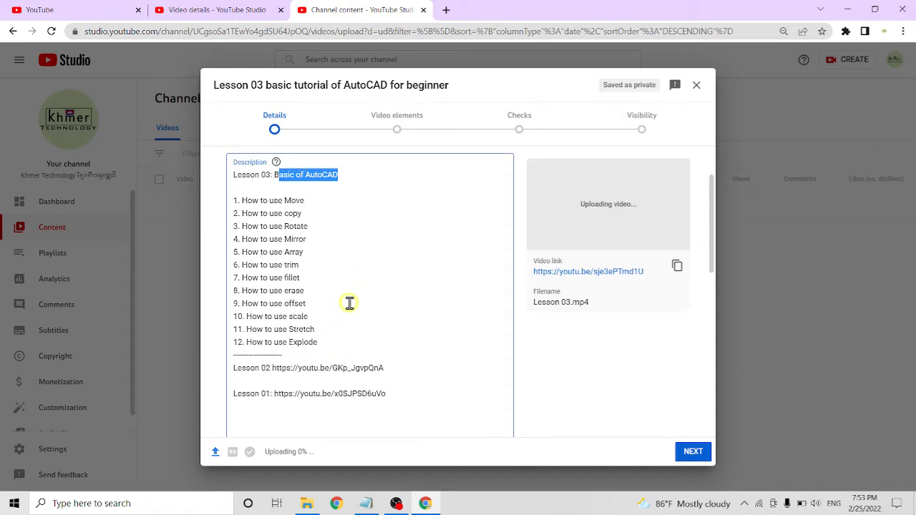
scroll(351, 303, up, 1)
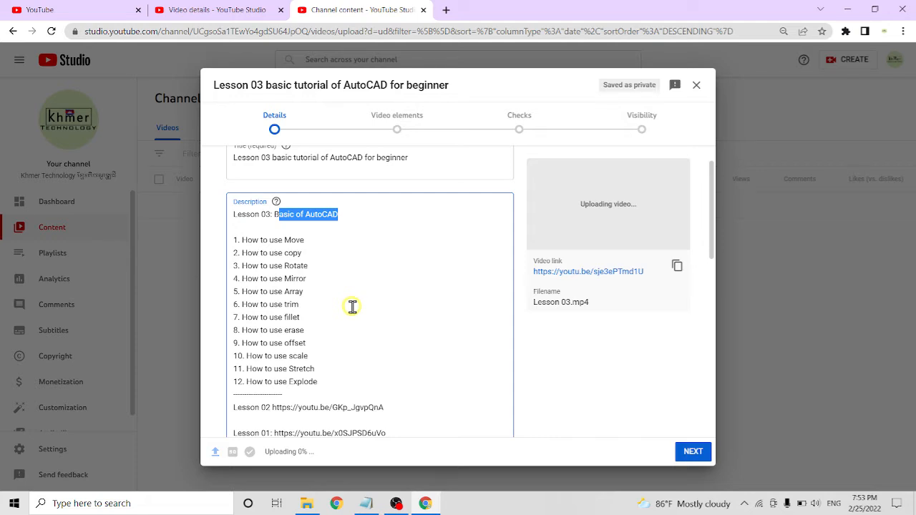
click(298, 331)
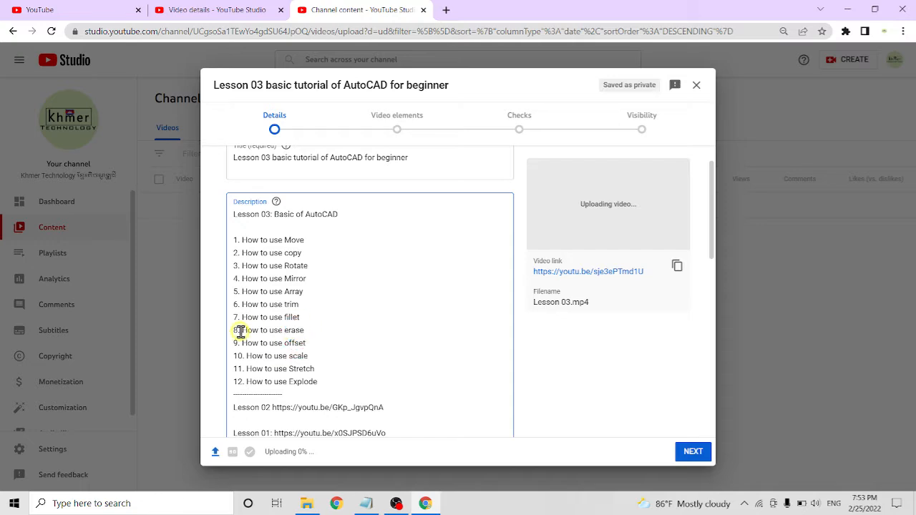
drag(241, 330, 317, 329)
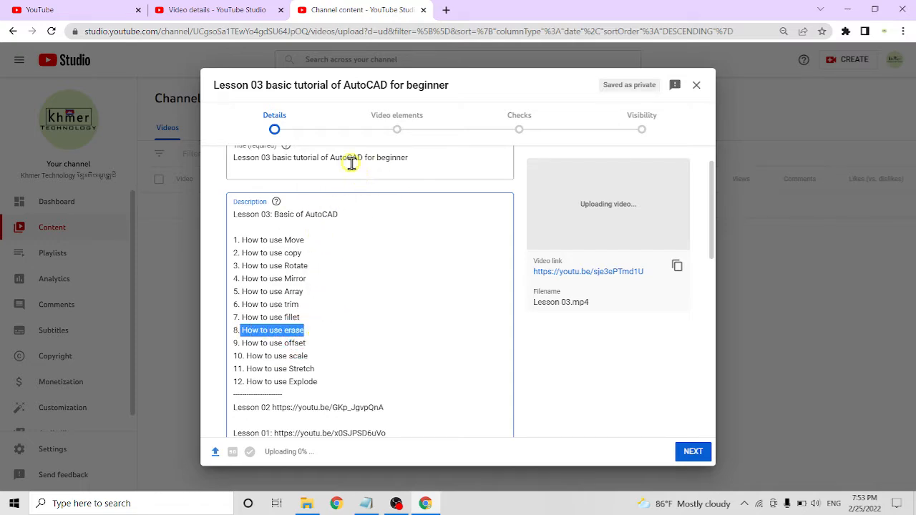
Search YouTube for "free music from youtube audio library", browse the results and return to the Lesson 03 upload
click(86, 10)
click(354, 60)
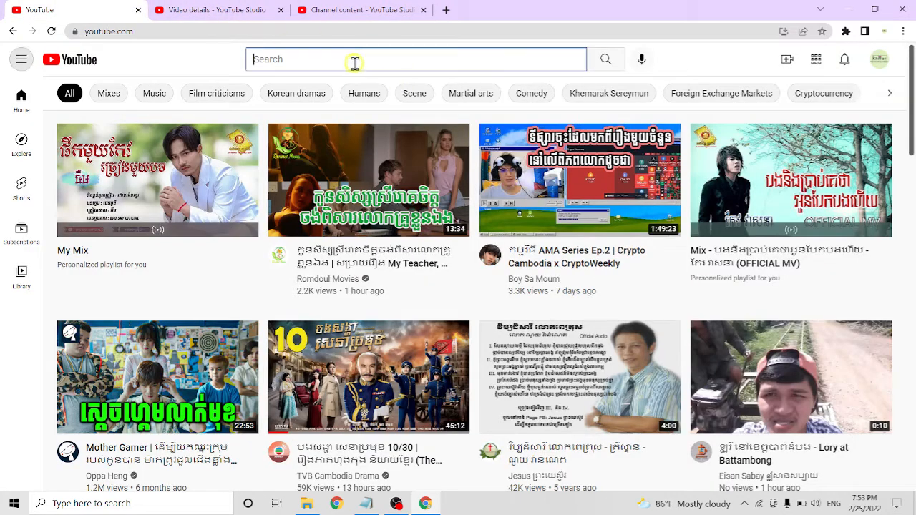
click(358, 91)
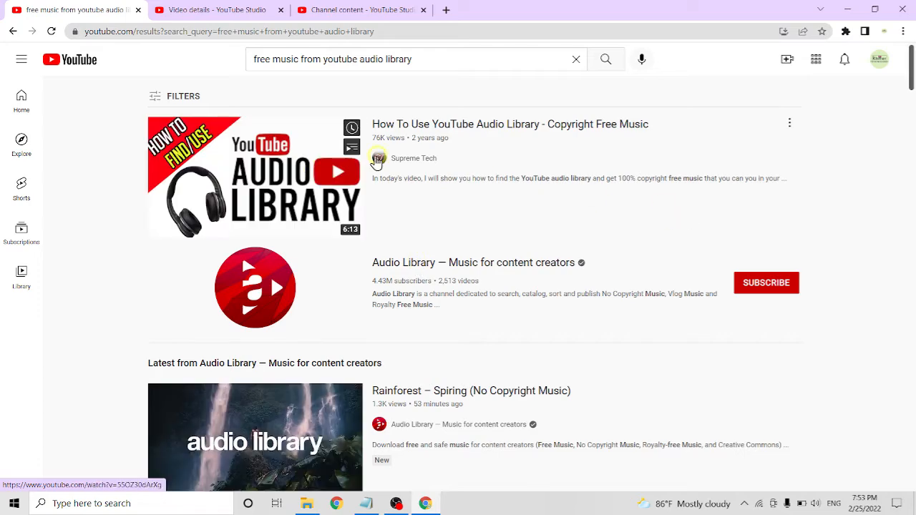
scroll(432, 376, down, 3)
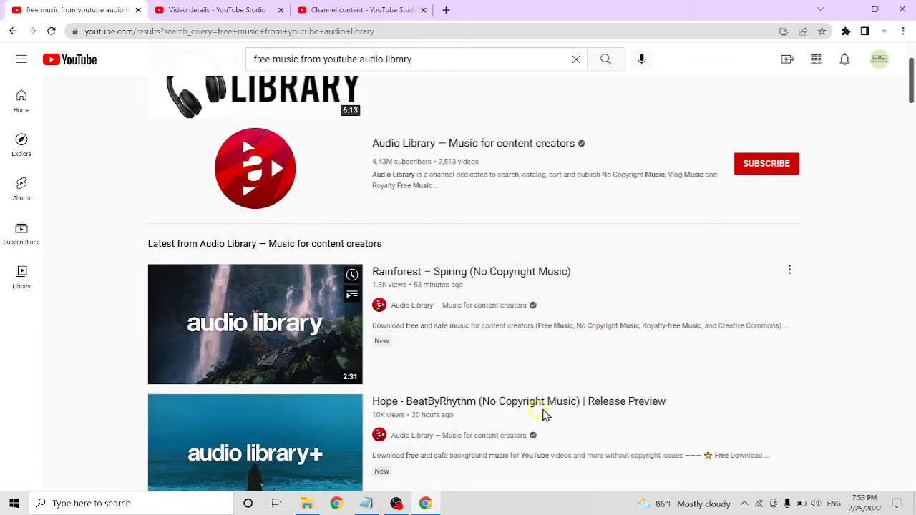
click(363, 11)
scroll(402, 317, down, 5)
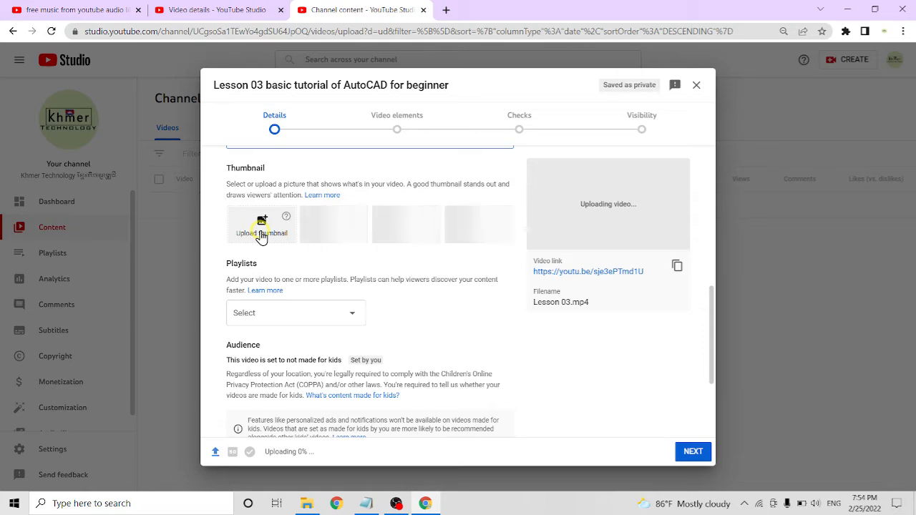
click(262, 229)
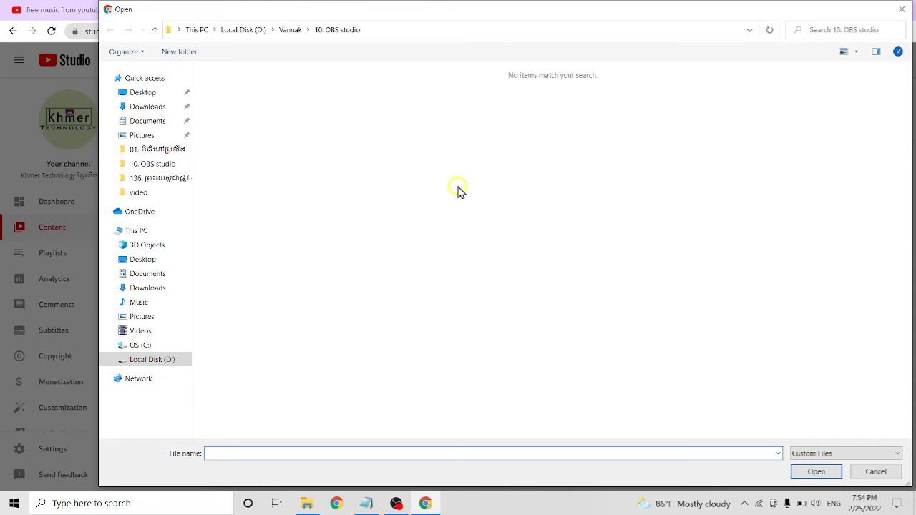
click(876, 472)
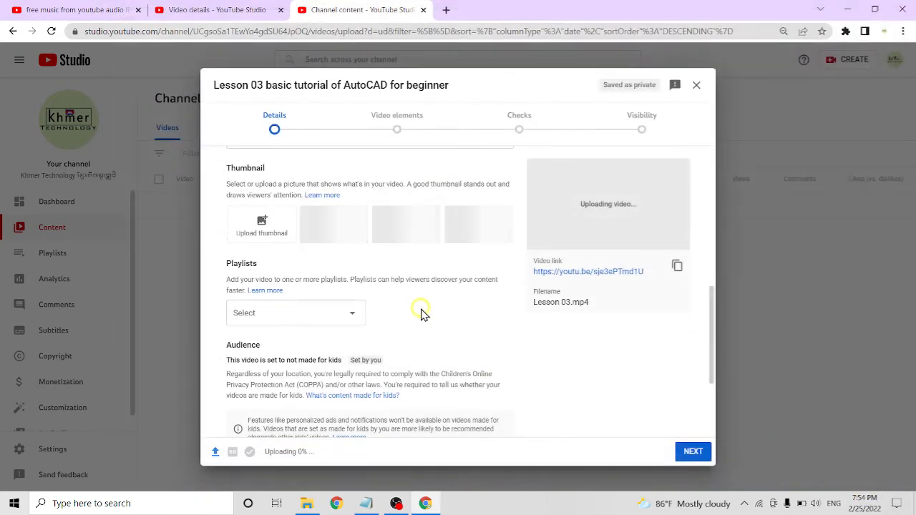
Switch to Notepad, add "1080, 720" three lines below #SubscirbeForMore, highlight the new line and minimise the notes
click(365, 503)
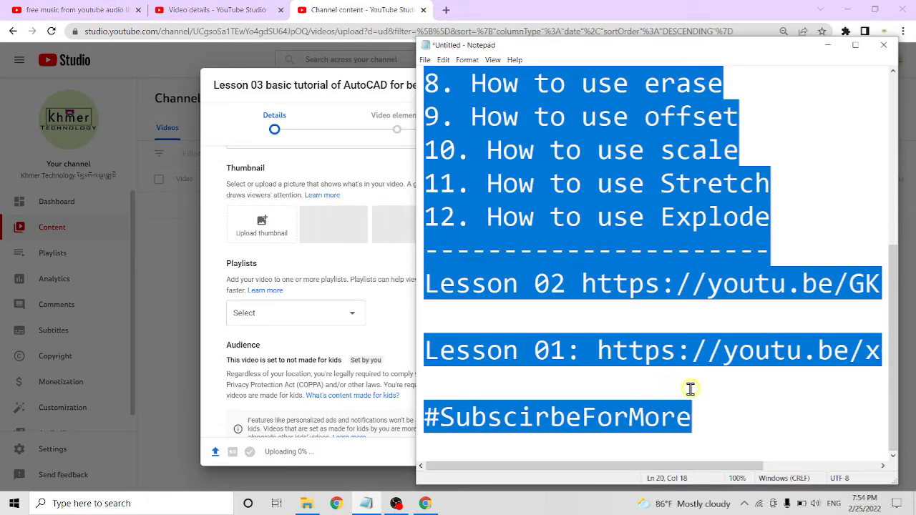
click(738, 415)
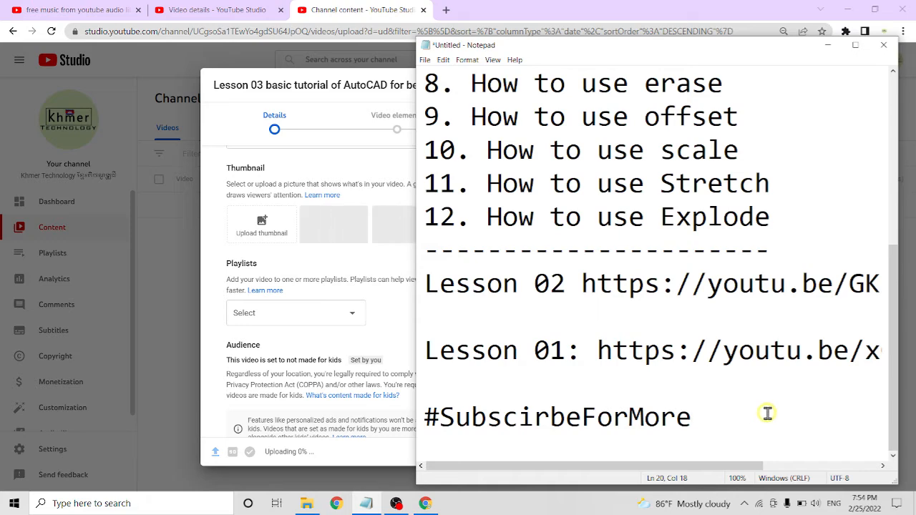
key(Return)
key(Return)
key(Return)
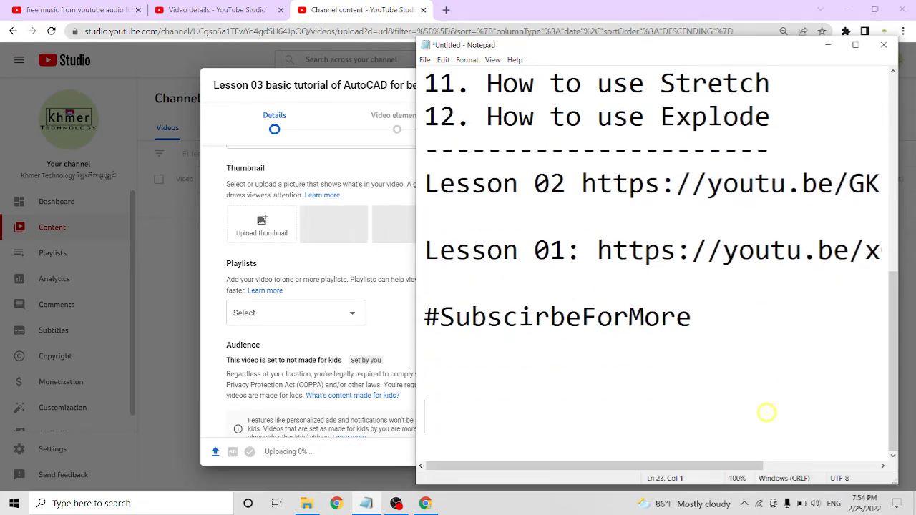
text(1080)
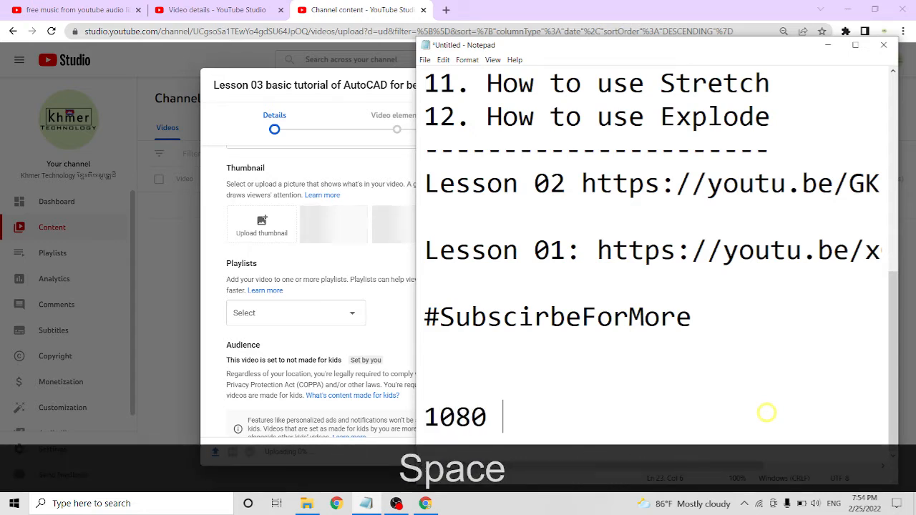
key(BackSpace)
text(, )
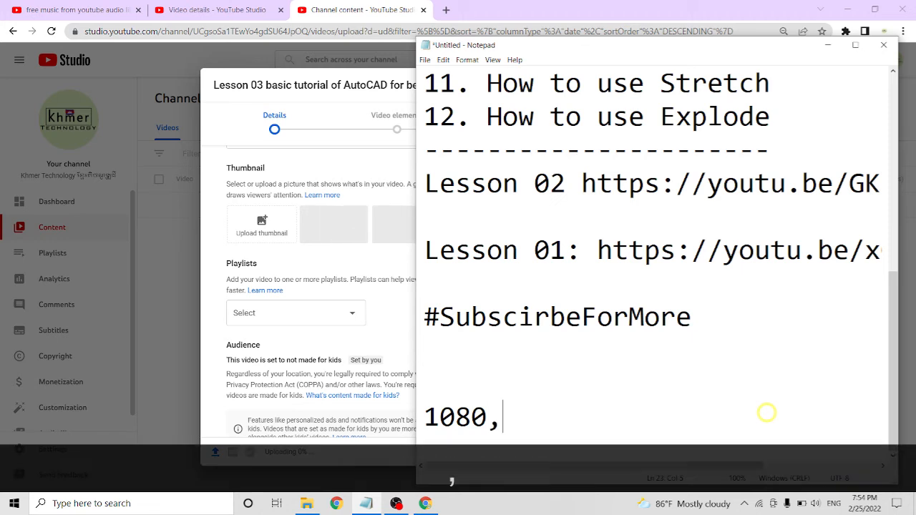
text(720)
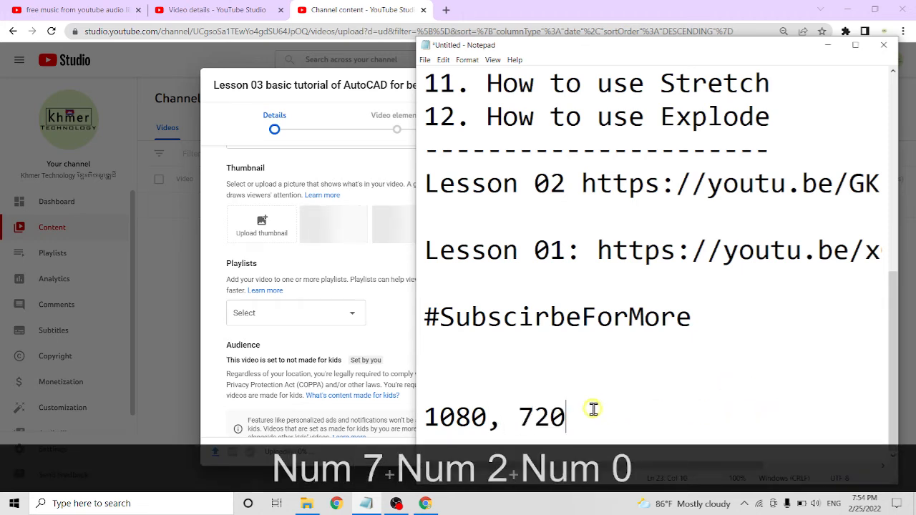
drag(591, 409, 425, 418)
click(620, 422)
drag(620, 421, 425, 418)
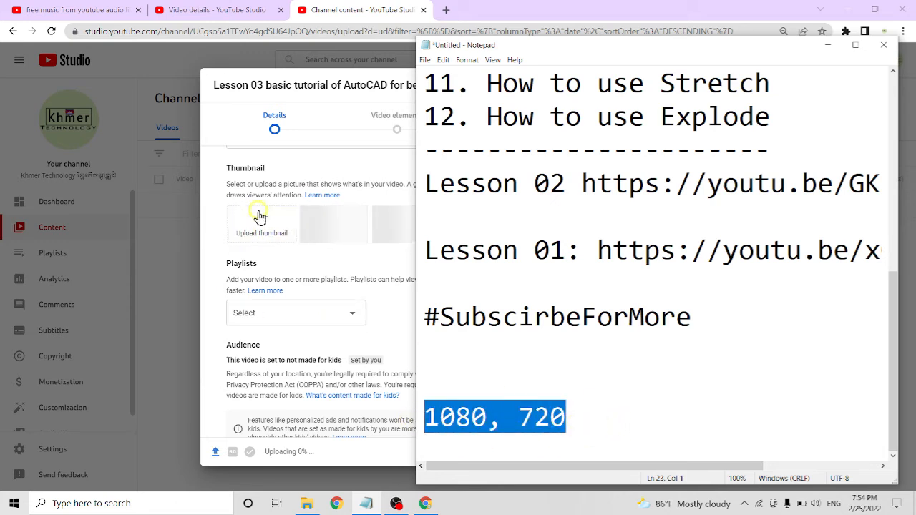
click(828, 45)
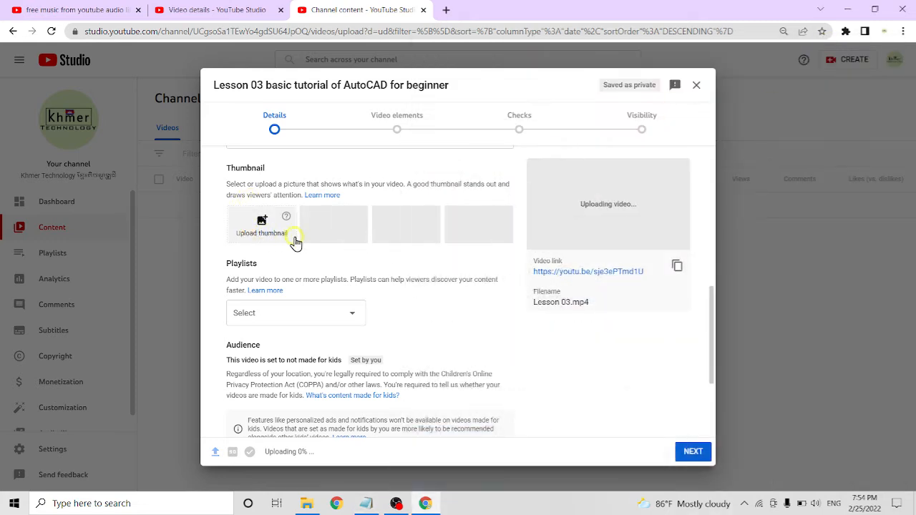
Add the Lesson 03 video to the AutoCad playlist
click(301, 313)
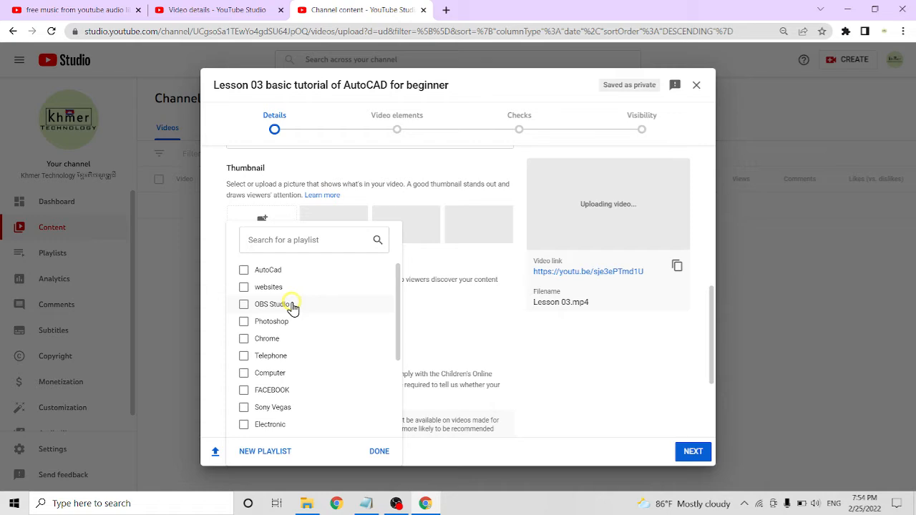
click(256, 274)
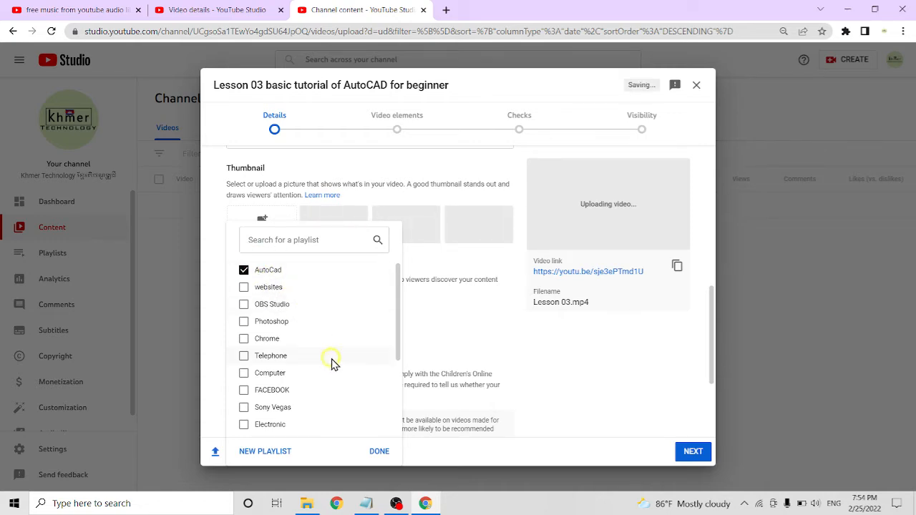
click(378, 451)
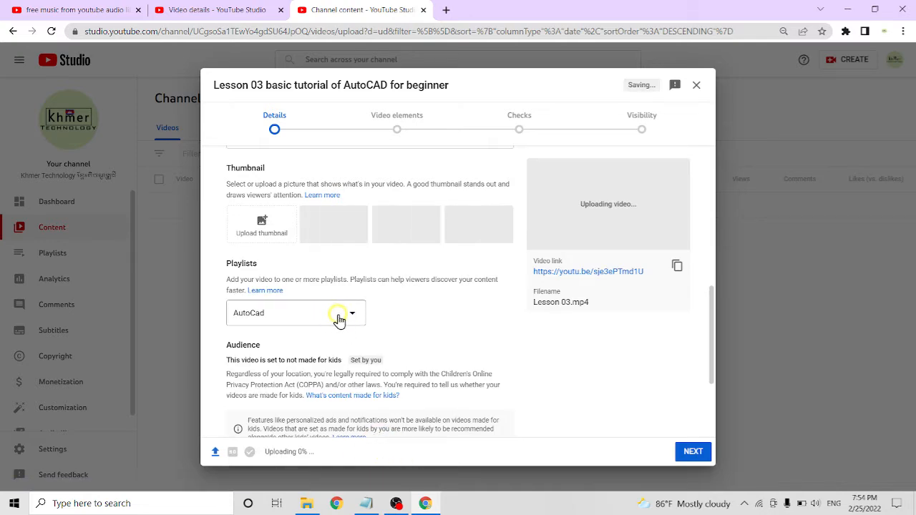
Expand the additional video settings and choose "No, it's not made for kids" as the audience
scroll(339, 320, down, 2)
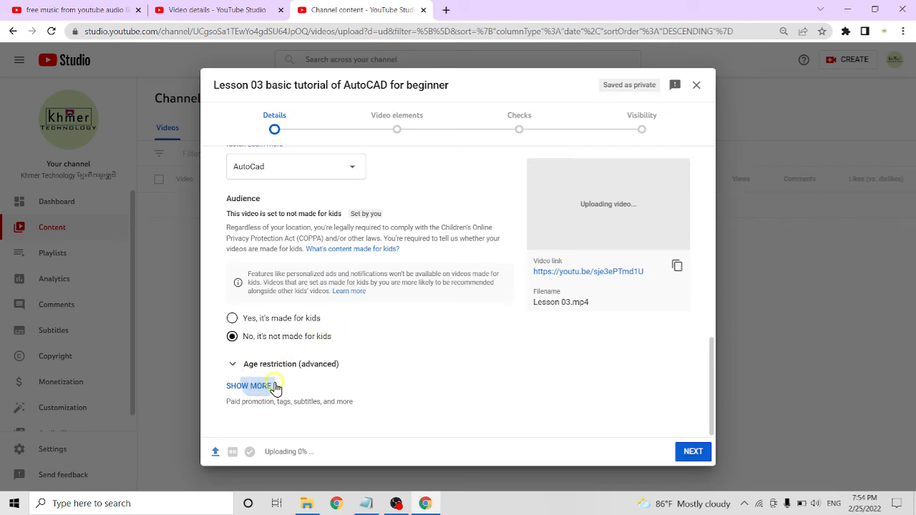
click(258, 385)
click(231, 337)
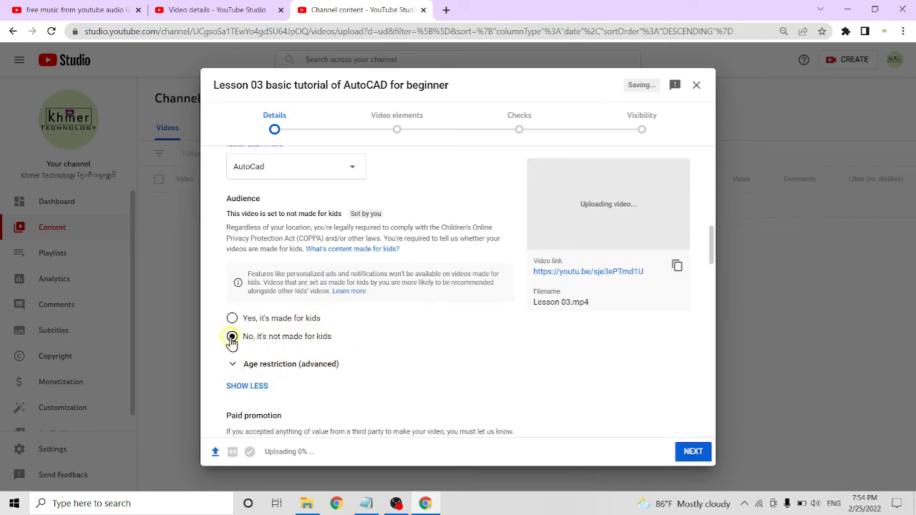
Copy "How to use Explode" from the lesson list in Notepad and add it to the video's tags
scroll(268, 336, down, 5)
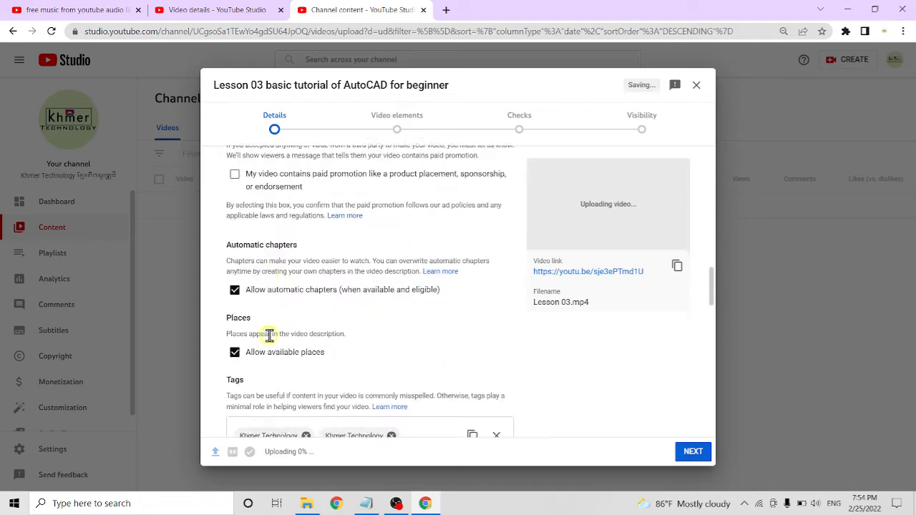
scroll(268, 336, down, 2)
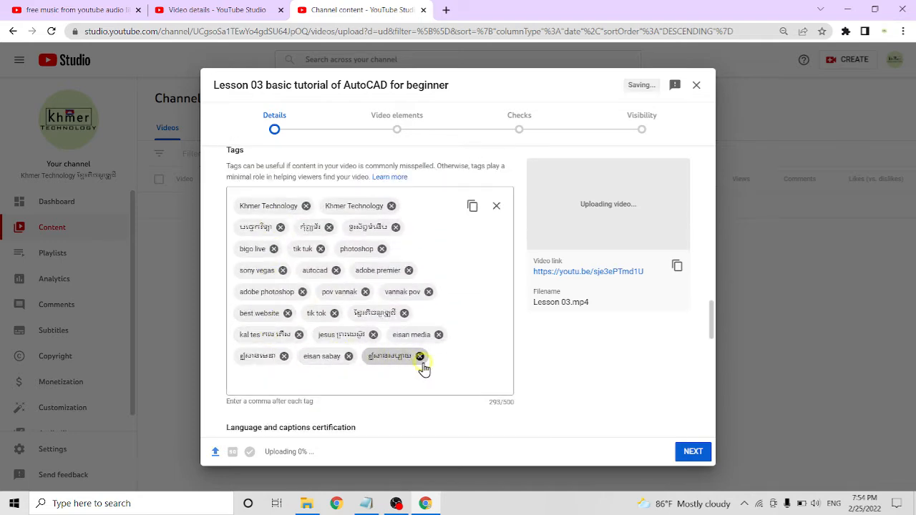
click(334, 376)
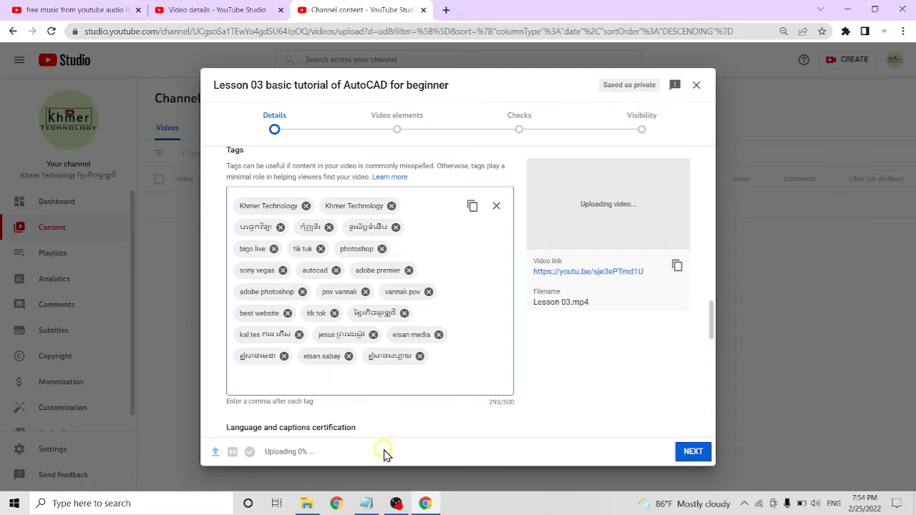
click(365, 503)
scroll(602, 297, up, 4)
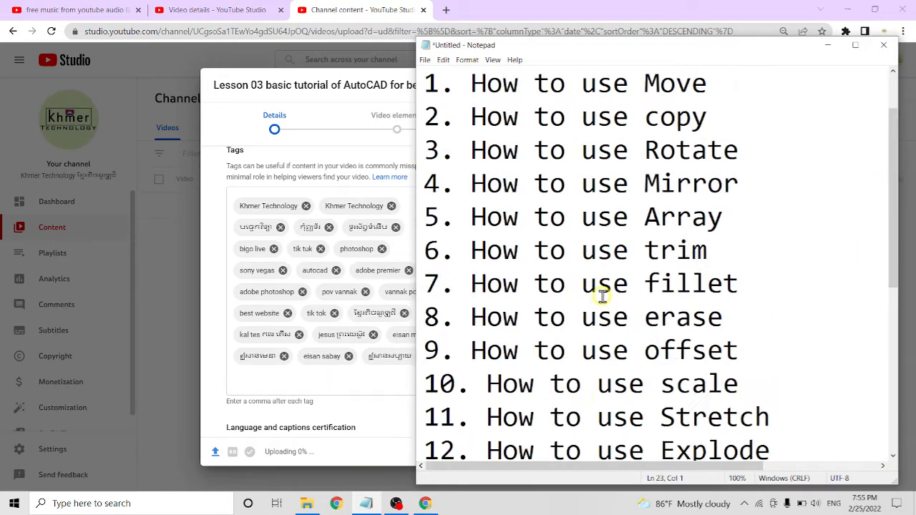
scroll(602, 297, up, 1)
scroll(640, 265, down, 4)
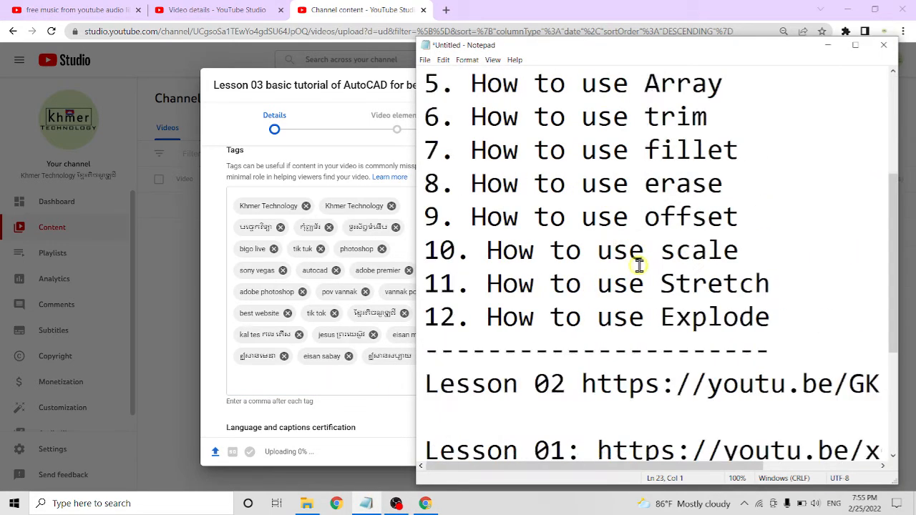
scroll(650, 265, up, 2)
drag(793, 323, 486, 318)
key(ctrl+c)
click(290, 377)
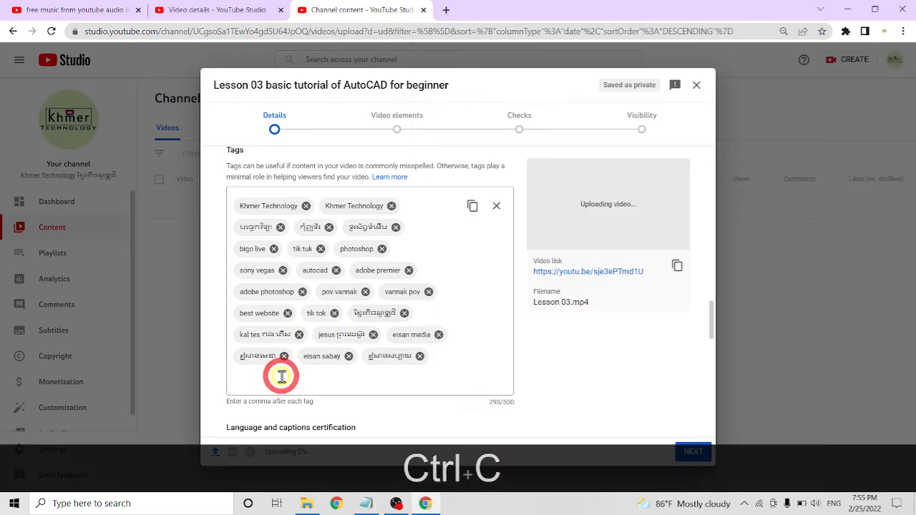
key(ctrl+v)
Copy "How to use Stretch" and "How to use scale" one at a time from Notepad into the video's tags
key(alt+Tab)
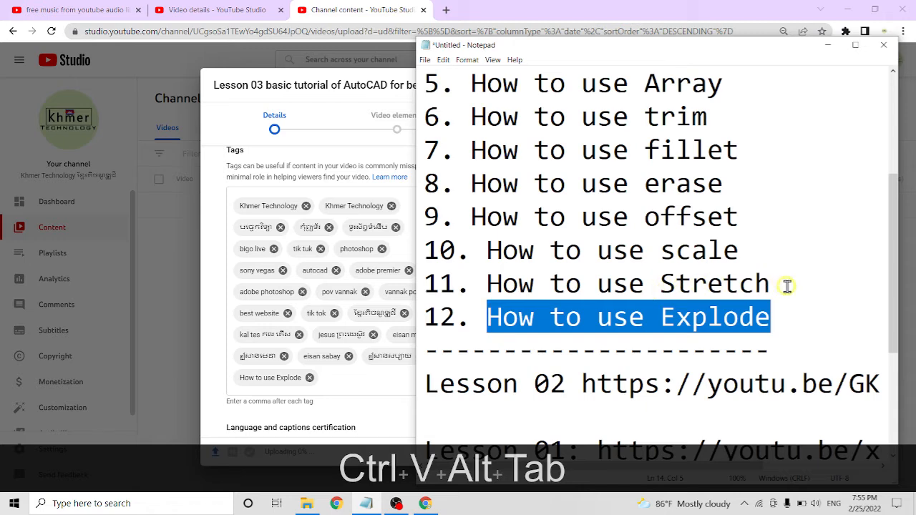
drag(787, 287, 487, 284)
key(ctrl+c)
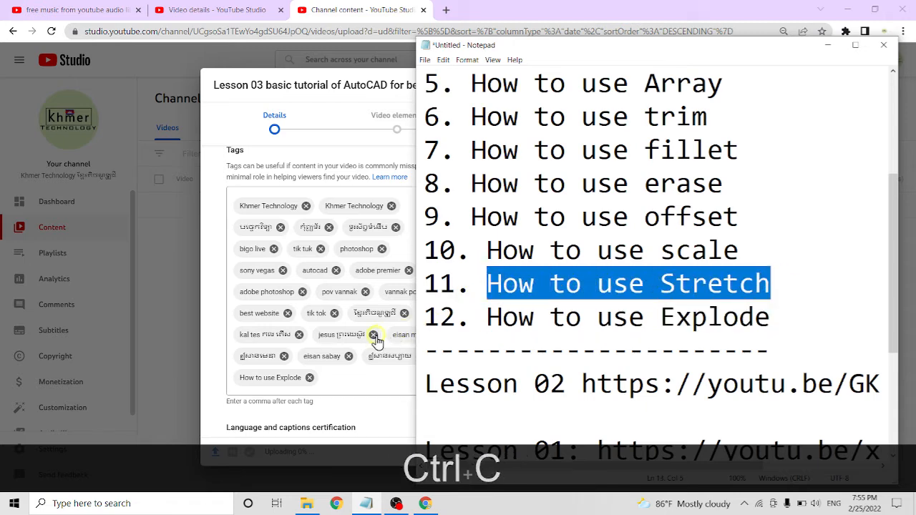
click(353, 378)
key(ctrl+v)
key(alt+Tab)
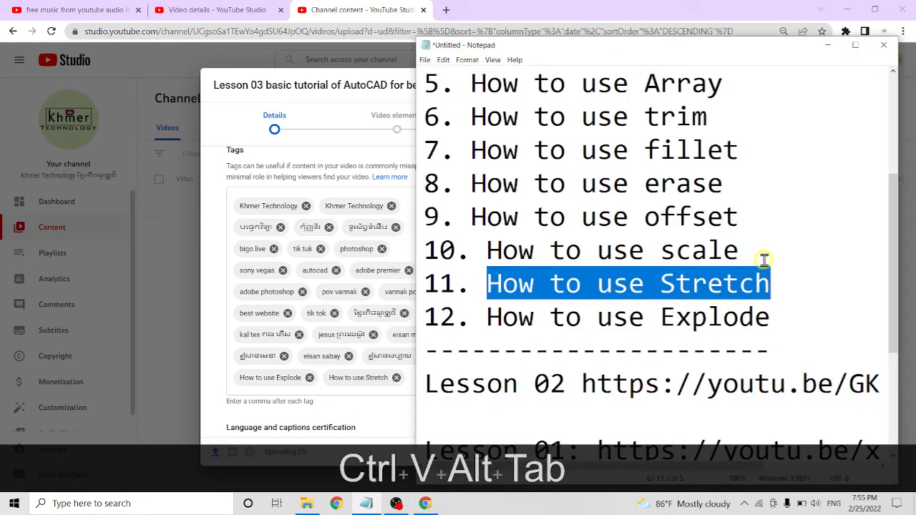
drag(764, 259, 486, 249)
key(ctrl+c)
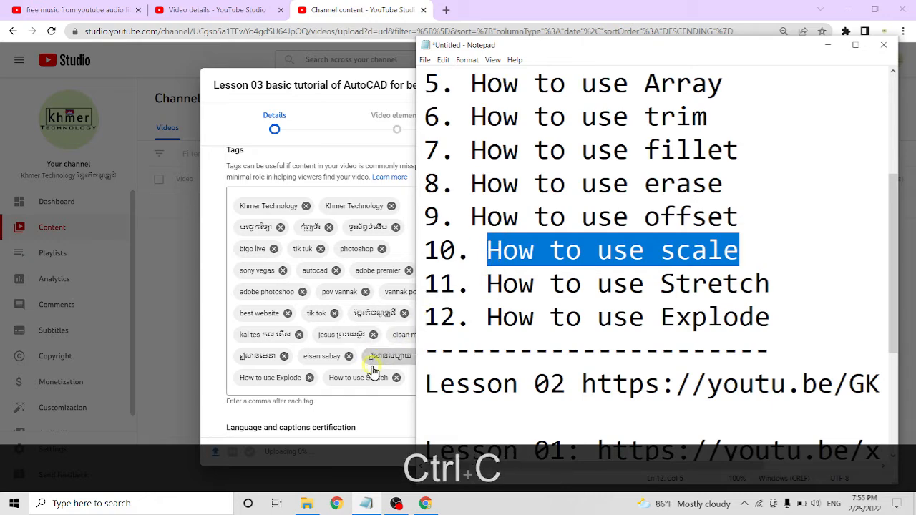
click(372, 369)
key(ctrl+v)
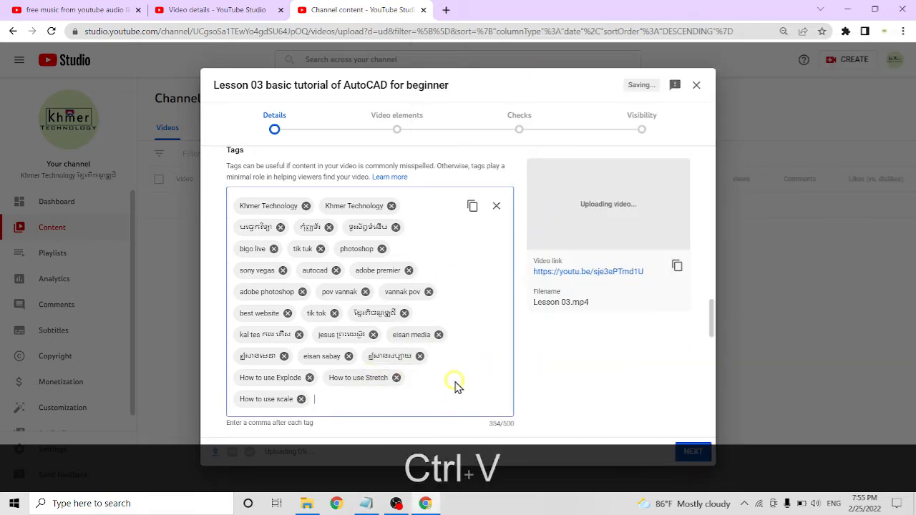
Add "How to use offset" and "How to use erase" from the Notepad list as two separate video tags
key(alt+Tab)
drag(740, 217, 474, 226)
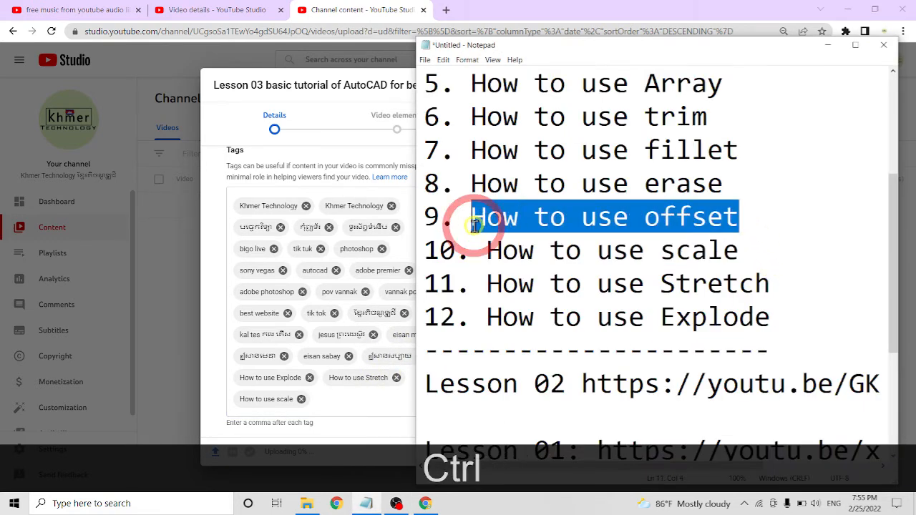
key(ctrl+c)
click(366, 393)
key(ctrl+v)
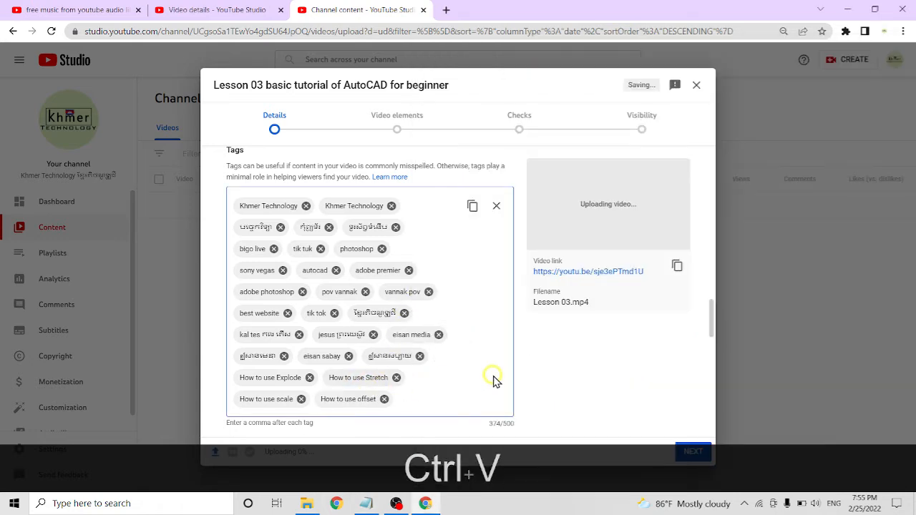
key(alt+Tab)
mouse_move(726, 185)
mouse_down()
mouse_move(486, 184)
mouse_move(467, 203)
mouse_up()
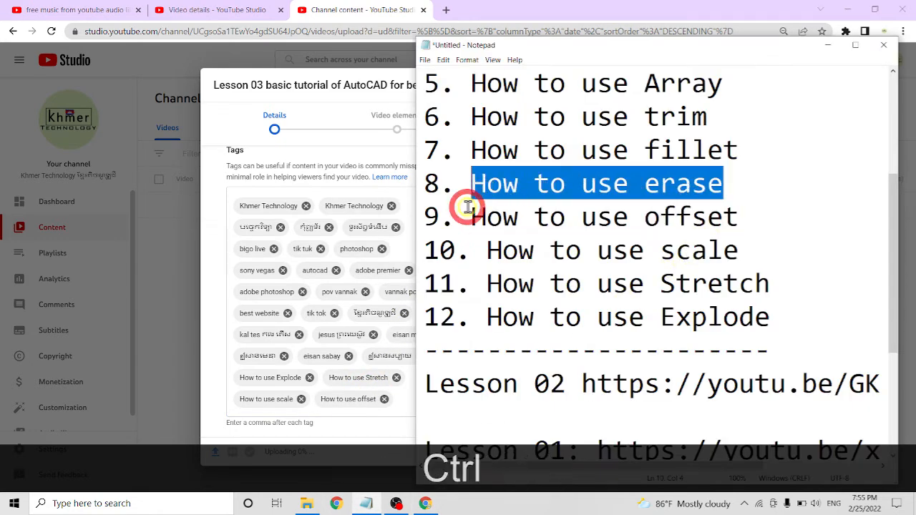
key(ctrl+c)
click(401, 396)
key(ctrl+v)
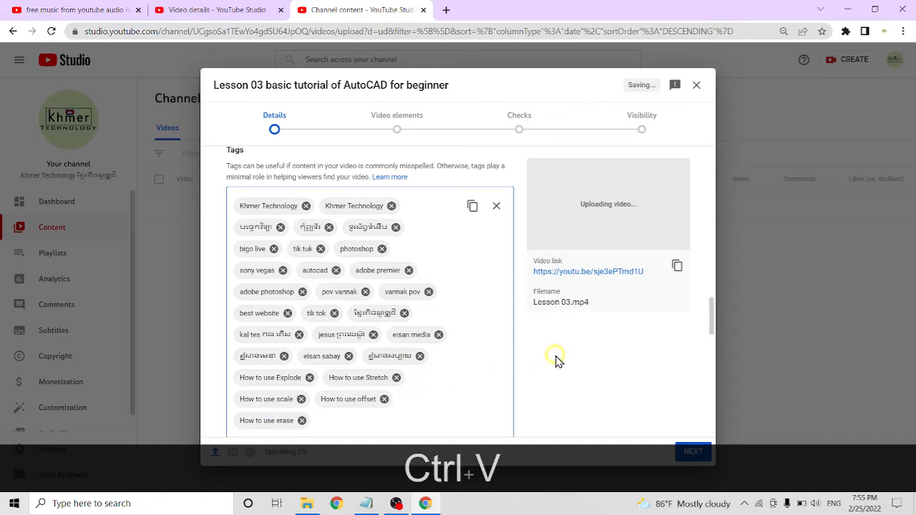
Add "How to use fillet" and "How to use trim" from the Notepad list as two separate video tags
key(alt+Tab)
click(727, 156)
drag(727, 156, 470, 151)
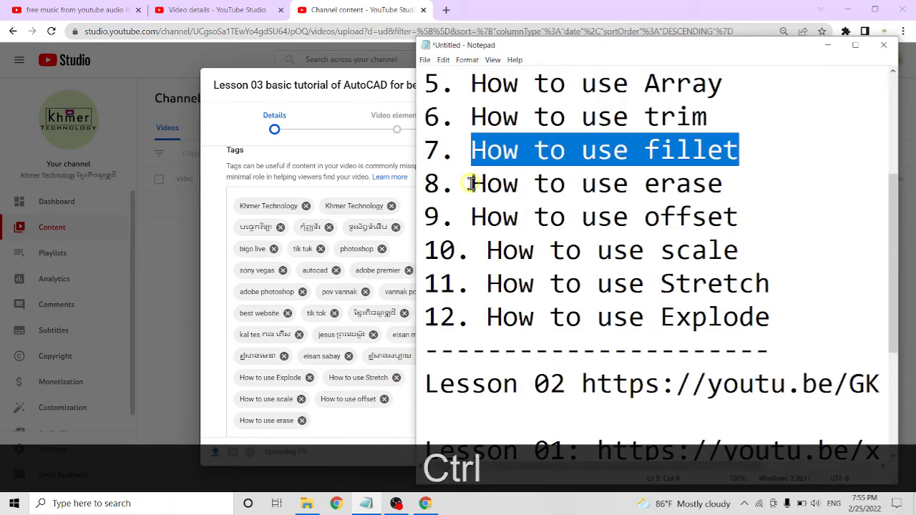
key(ctrl+c)
click(357, 416)
key(ctrl+v)
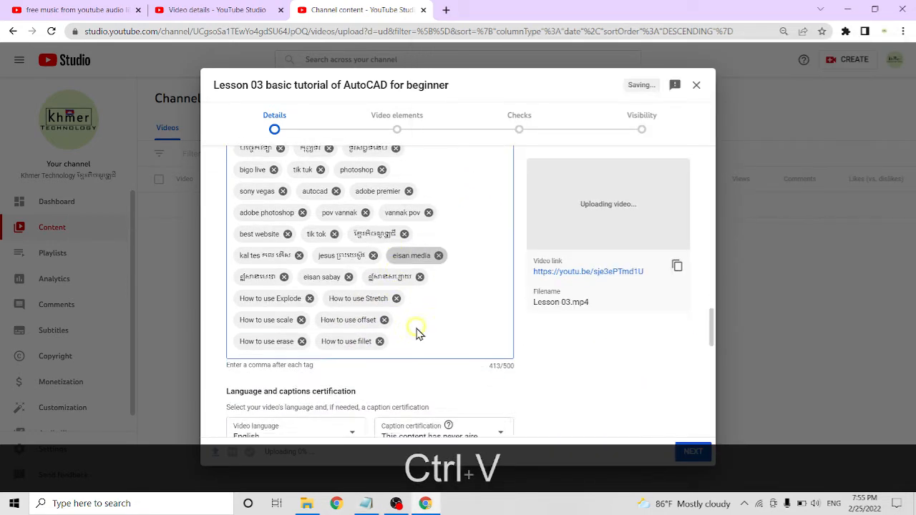
key(alt+Tab)
scroll(679, 199, up, 2)
drag(708, 250, 469, 250)
key(ctrl+c)
click(405, 338)
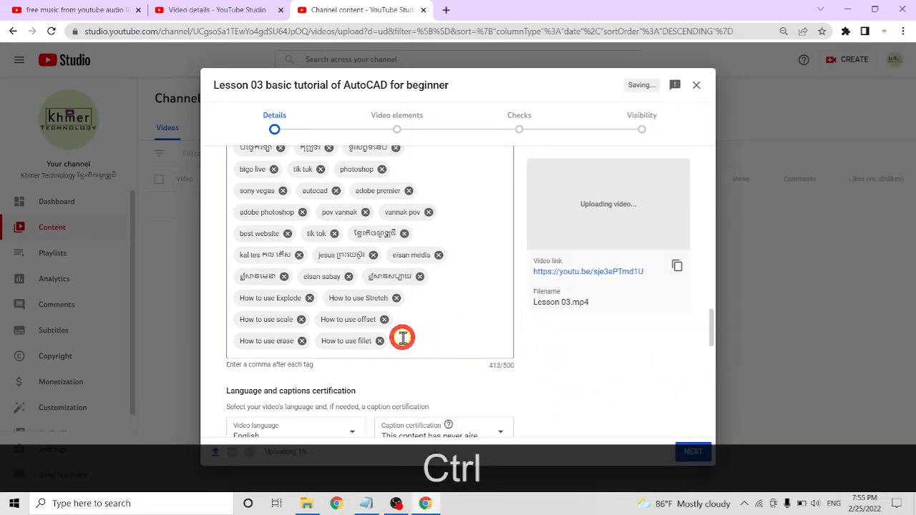
key(ctrl+v)
Add "How to use Array" and "How to use Mirror" from the Notepad list as two separate video tags
key(alt+Tab)
drag(730, 215, 469, 219)
key(ctrl+c)
click(363, 365)
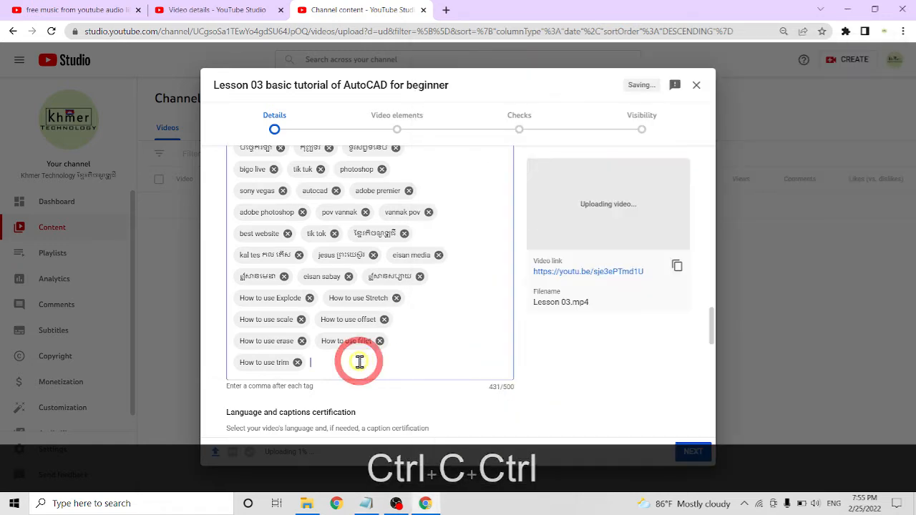
key(ctrl+v)
key(alt+Tab)
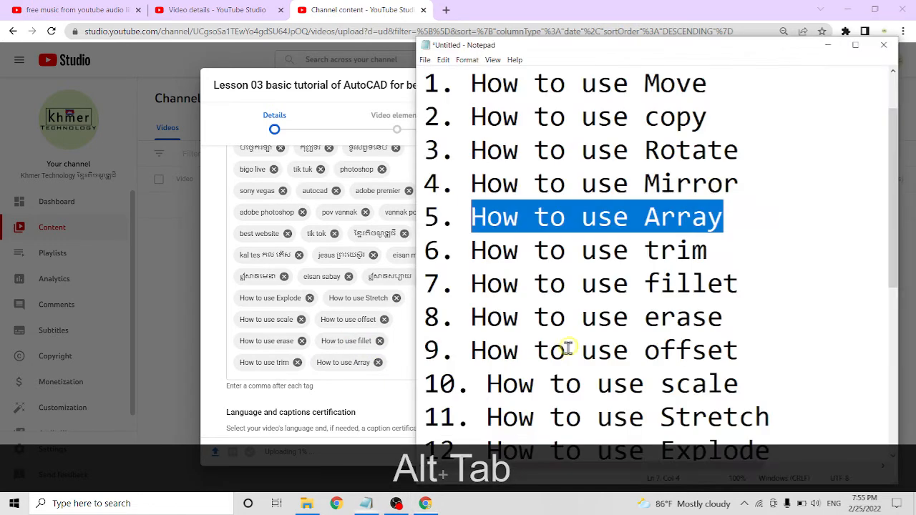
drag(741, 183, 478, 179)
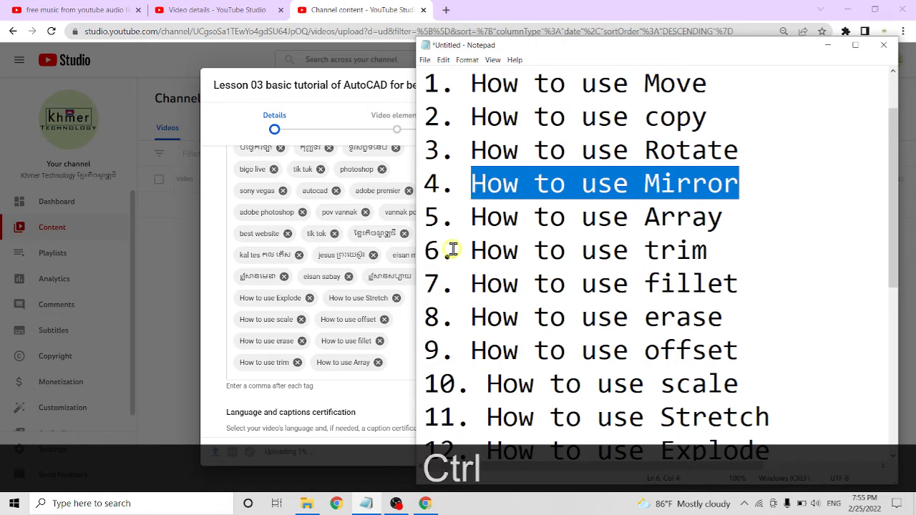
key(ctrl+c)
click(394, 365)
key(ctrl+v)
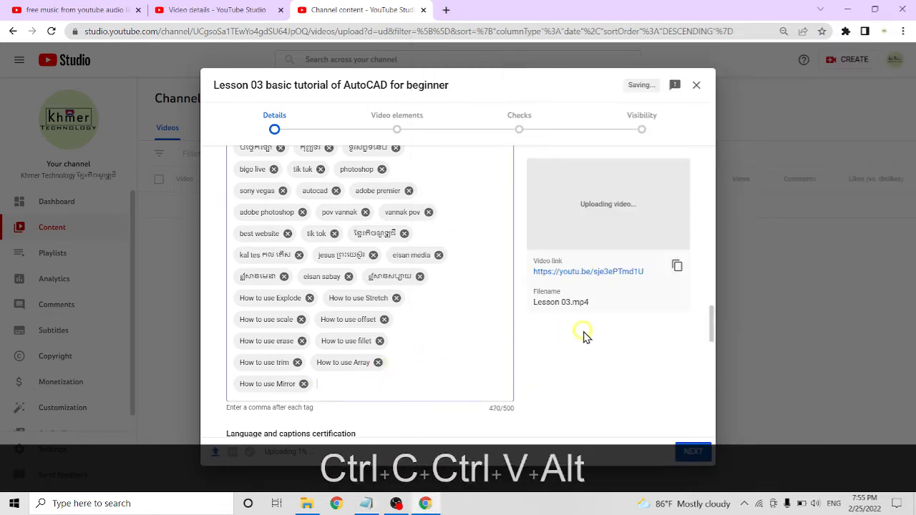
Add "How to use Rotate" and "How to use copy" from the Notepad list as two separate video tags
key(alt+Tab)
drag(761, 152, 474, 144)
key(ctrl+c)
click(354, 382)
key(ctrl+v)
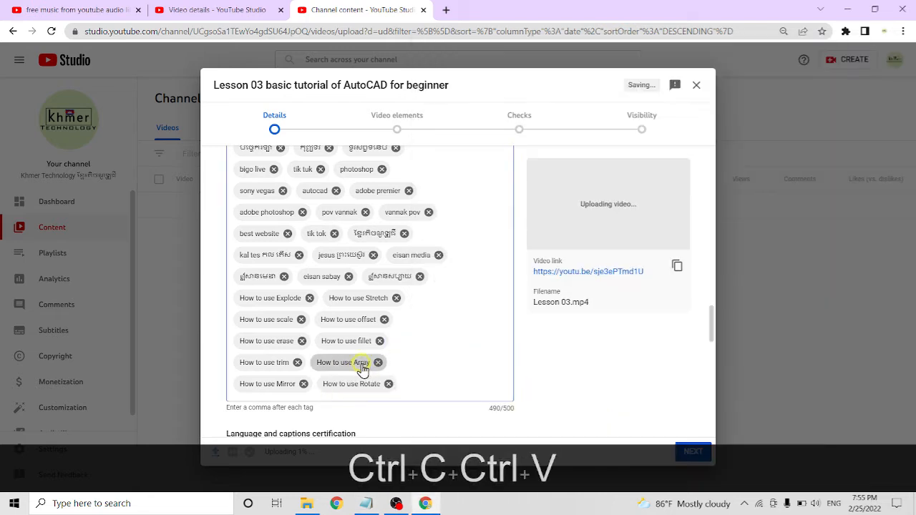
key(alt+Tab)
drag(708, 118, 472, 117)
key(ctrl+c)
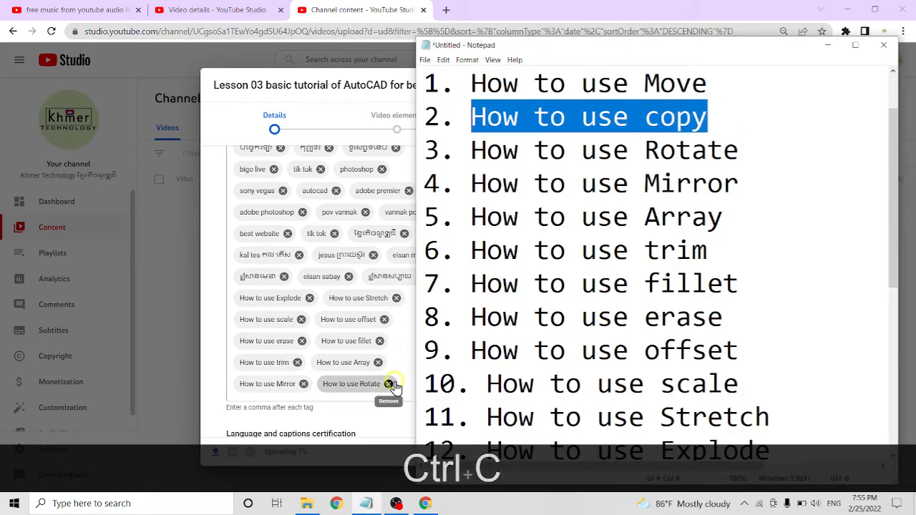
click(399, 377)
key(ctrl+v)
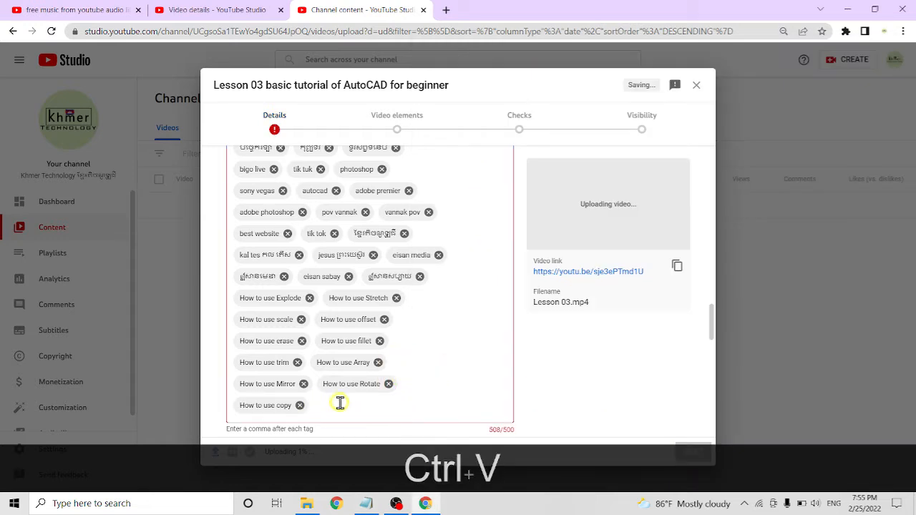
Shorten the last tag, "How to use copy", to "copy" and enter it as a tag
click(266, 121)
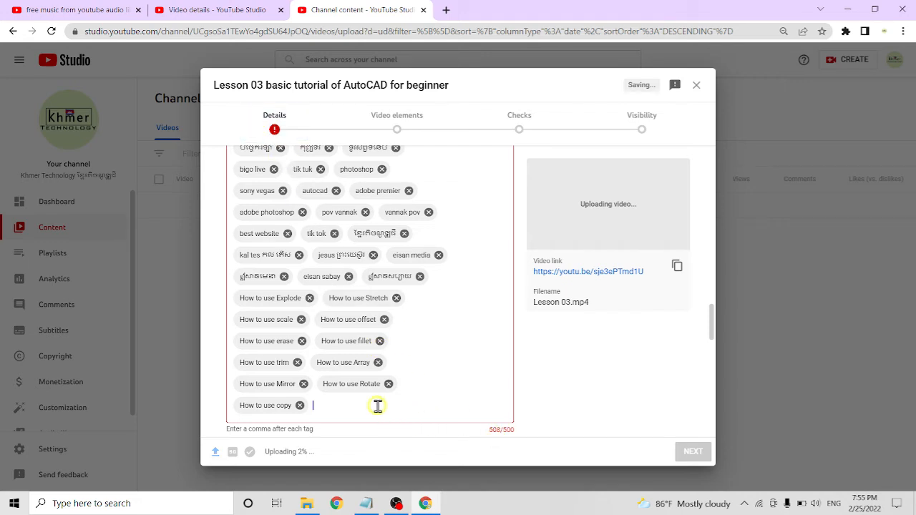
key(BackSpace)
key(BackSpace)
key(BackSpace)
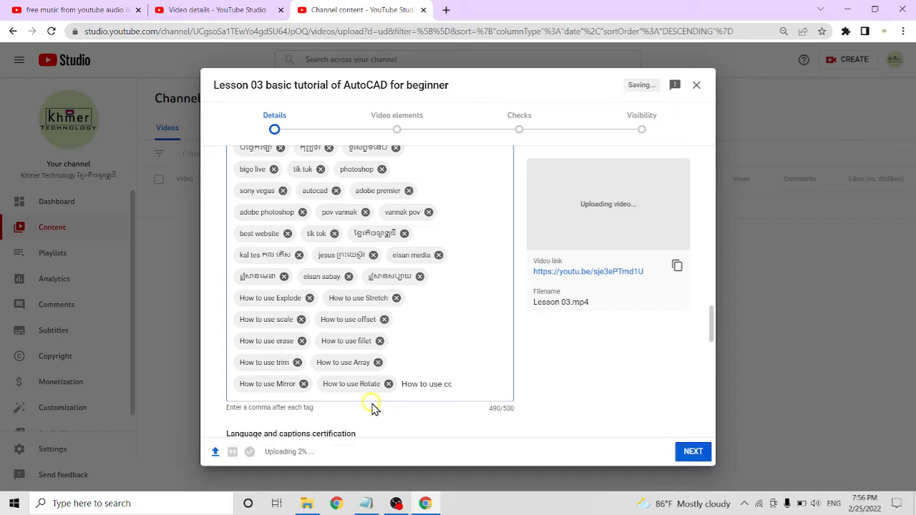
click(439, 384)
key(BackSpace)
key(BackSpace)
key(BackSpace)
key(BackSpace)
key(BackSpace)
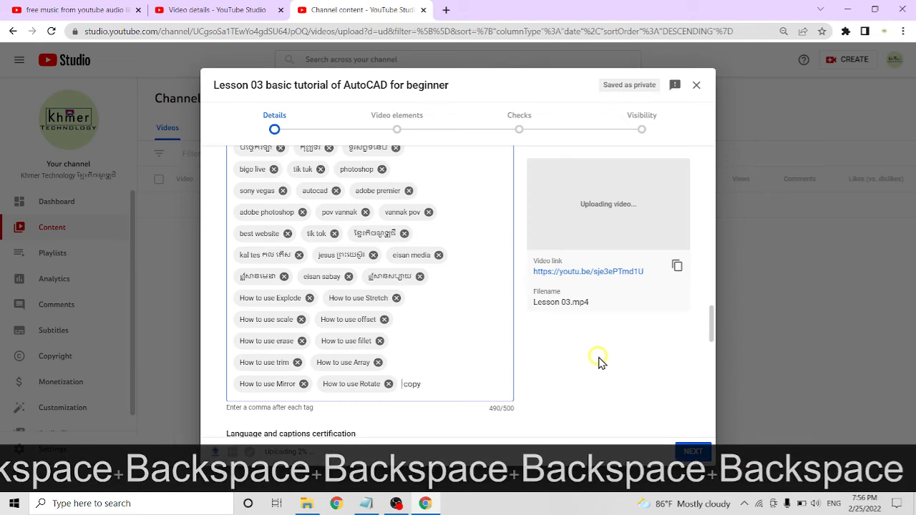
key(Return)
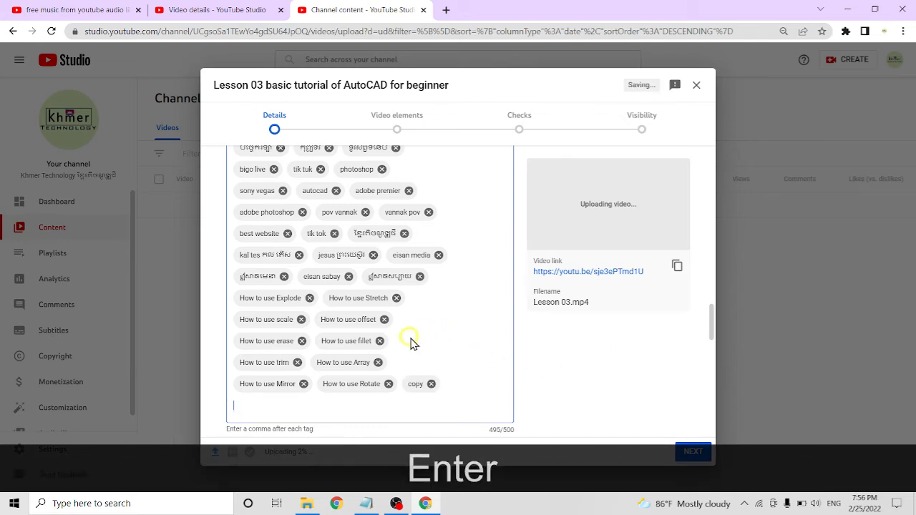
Set the video's recording date to Feb 25, 2022
scroll(411, 344, down, 3)
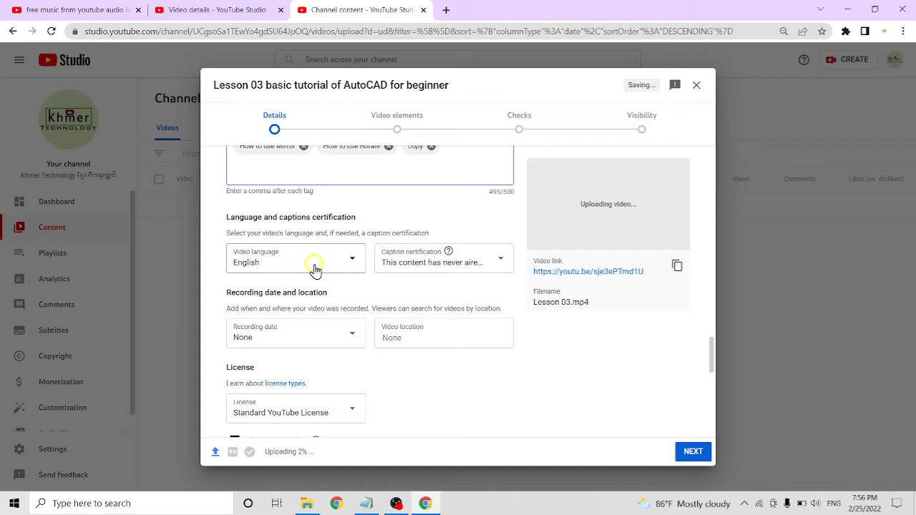
click(324, 336)
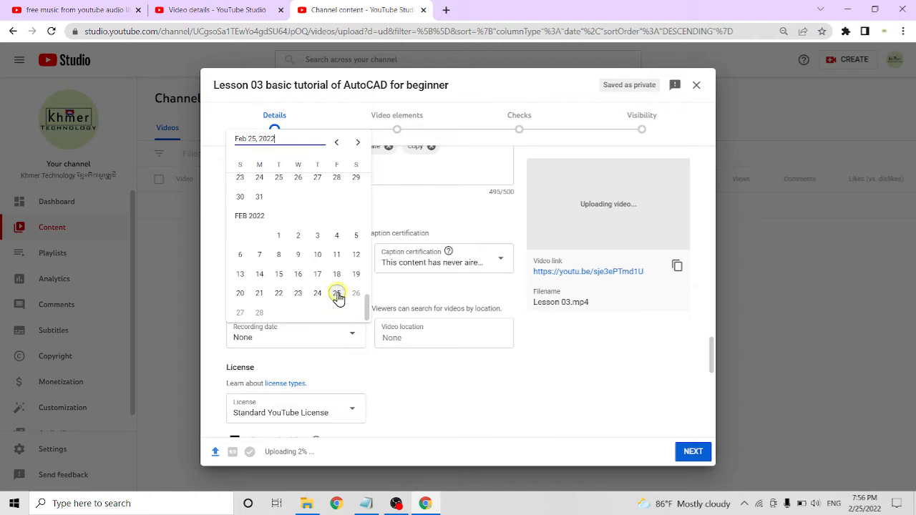
click(337, 294)
Review the license, Shorts sampling, category, and comments and ratings settings through the end of the video details
scroll(330, 339, down, 2)
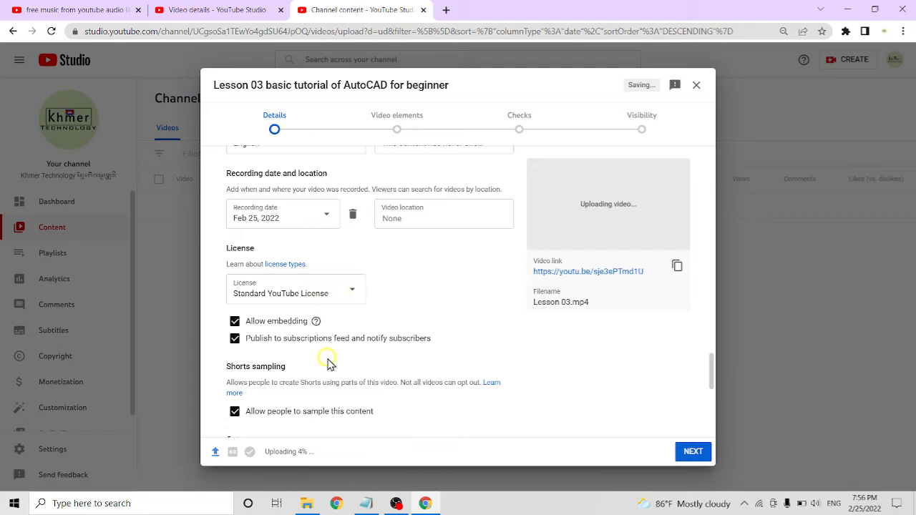
scroll(327, 362, down, 2)
scroll(329, 350, down, 1)
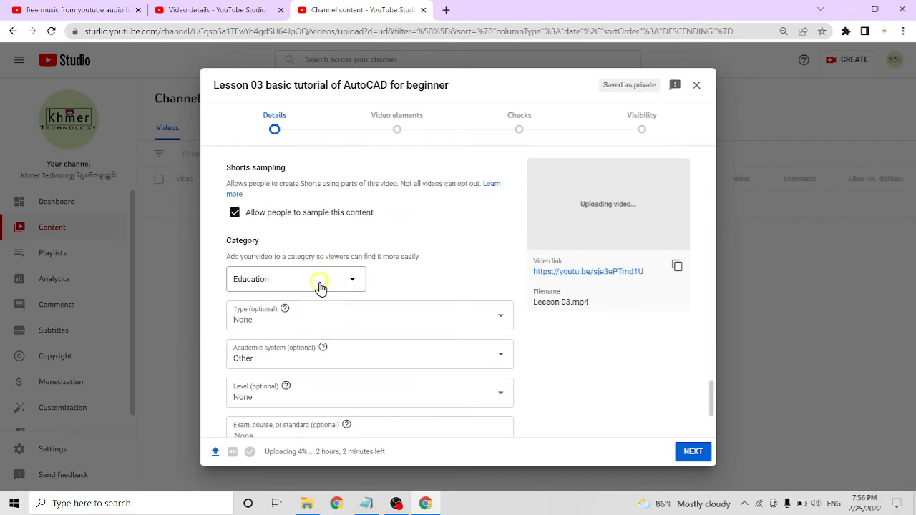
scroll(350, 329, down, 1)
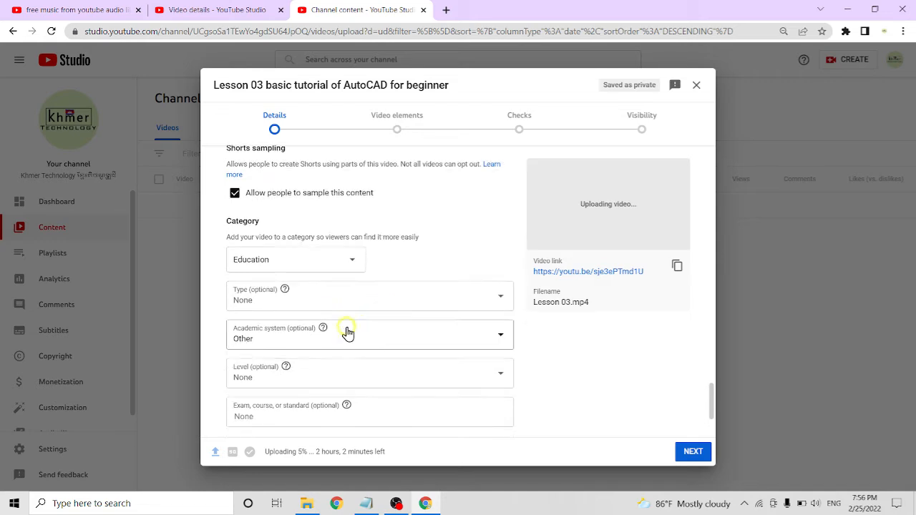
scroll(383, 351, down, 1)
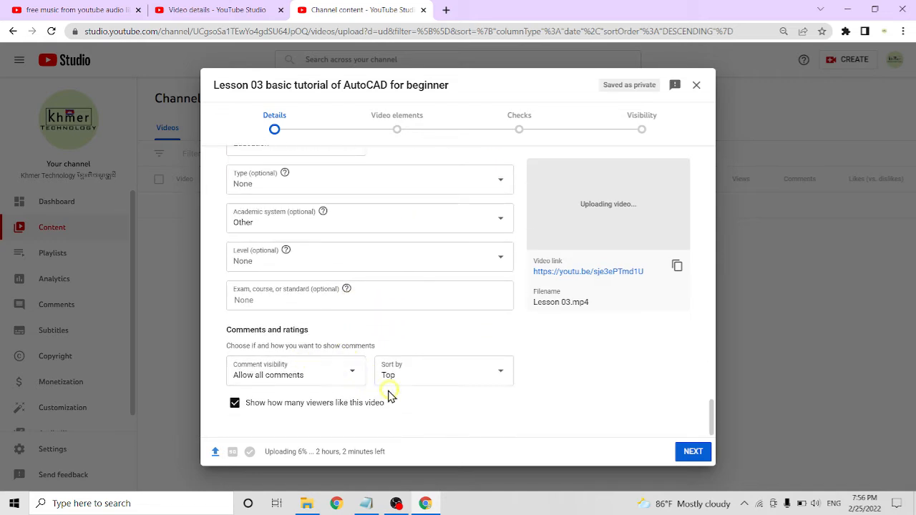
Continue to the video elements and add an end screen with one playlist and one subscribe element, using the AutoCad playlist
click(693, 451)
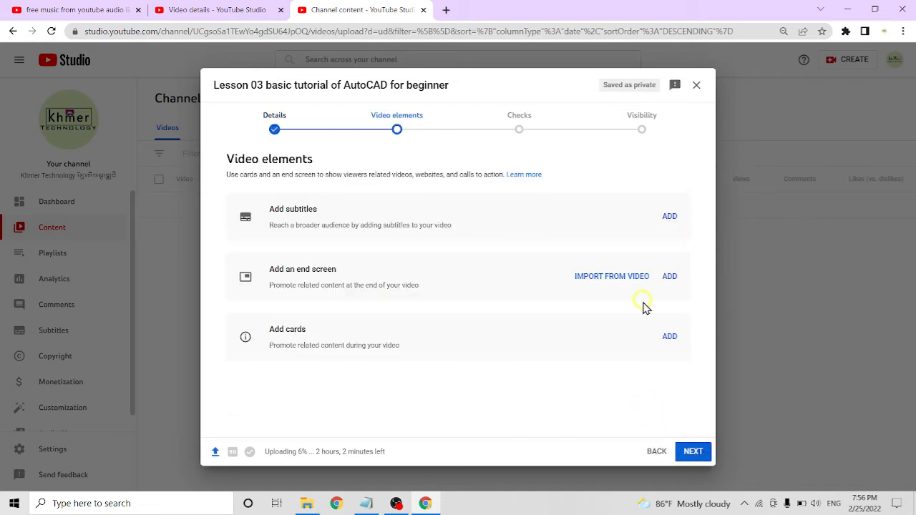
drag(269, 269, 357, 273)
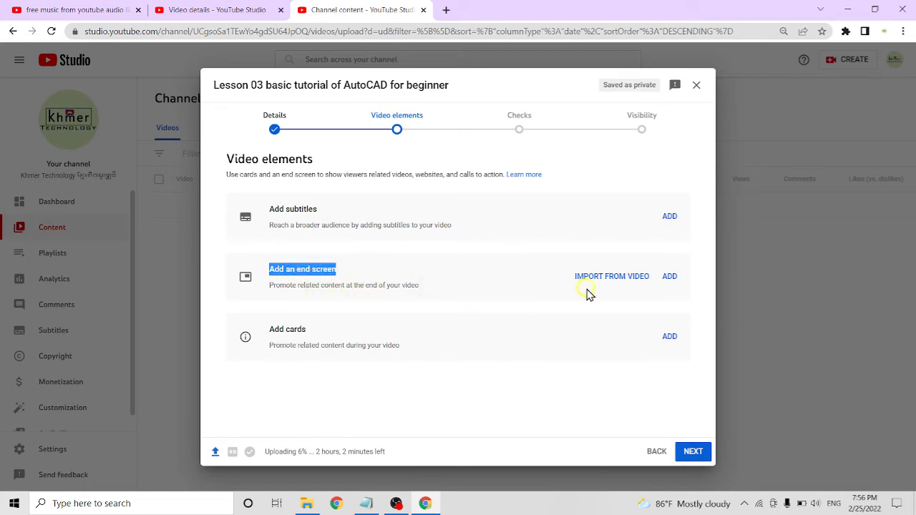
click(622, 279)
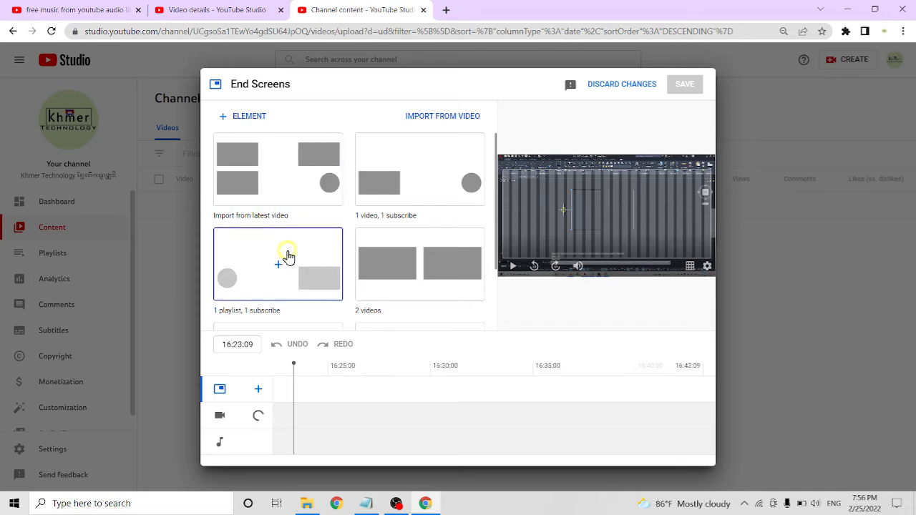
click(275, 264)
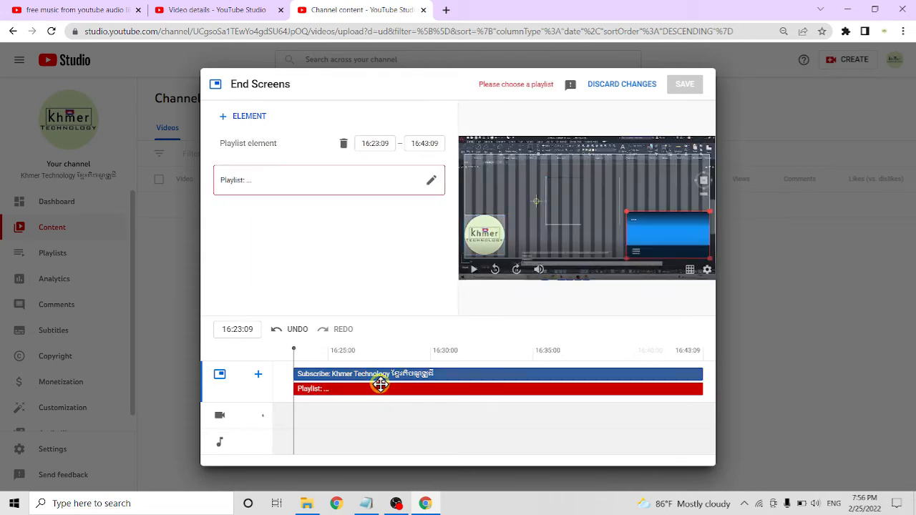
click(359, 185)
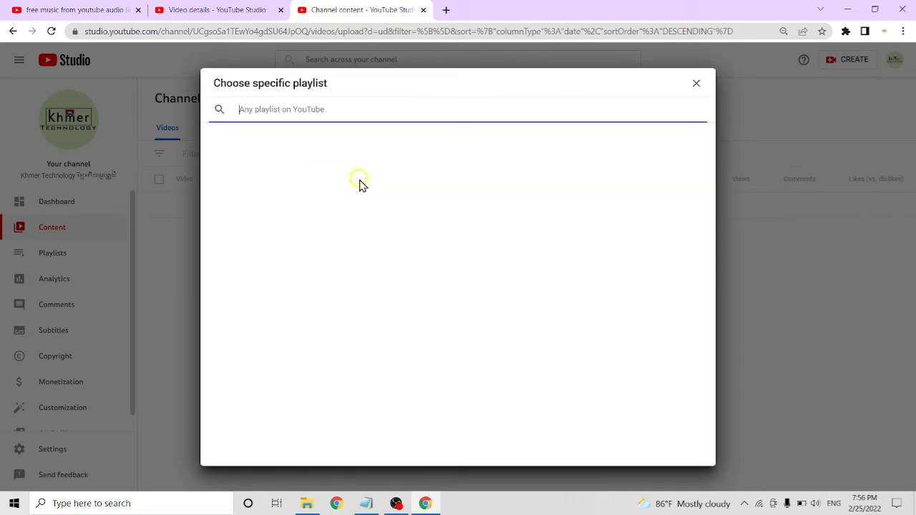
click(241, 178)
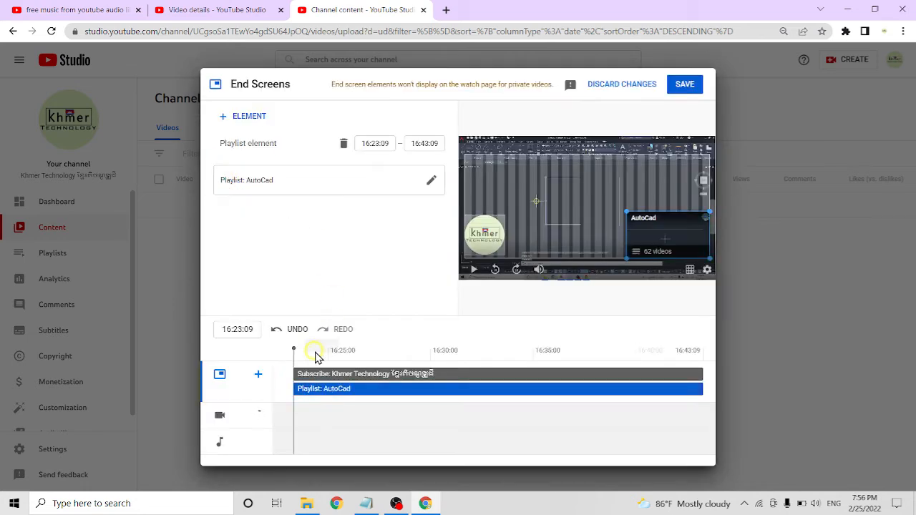
Add the Telephone and Computer playlists as two more end screen elements and save the end screen
click(257, 377)
click(275, 389)
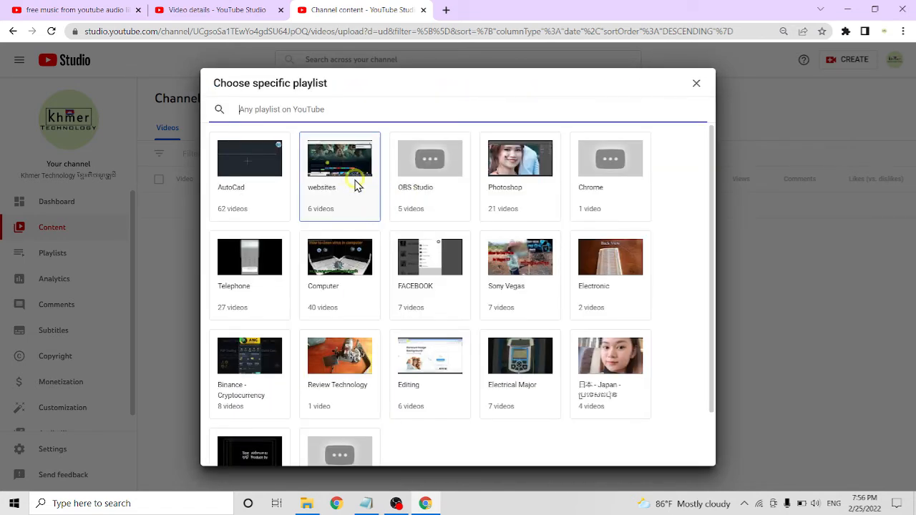
click(243, 263)
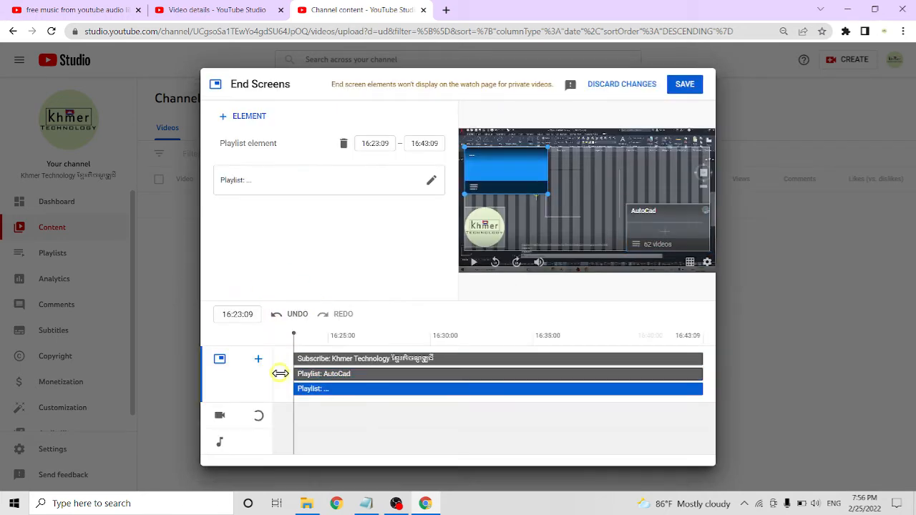
click(258, 366)
click(268, 370)
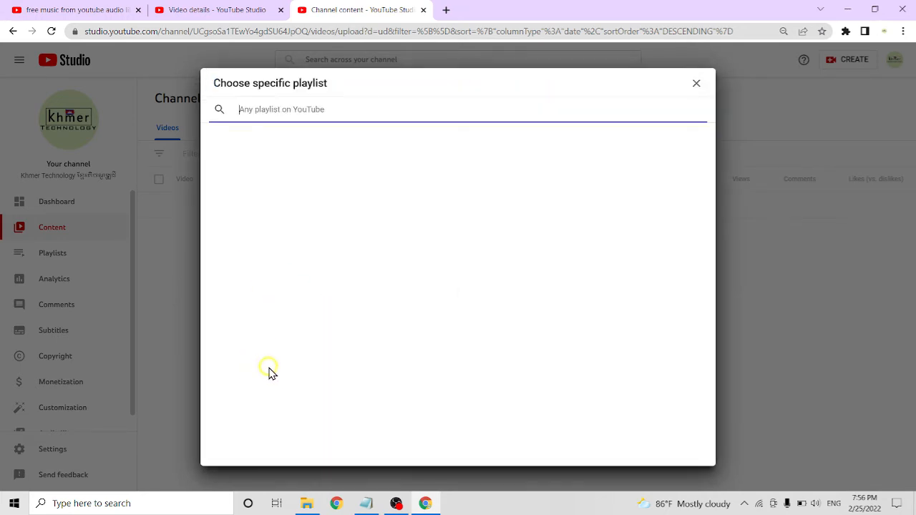
click(346, 276)
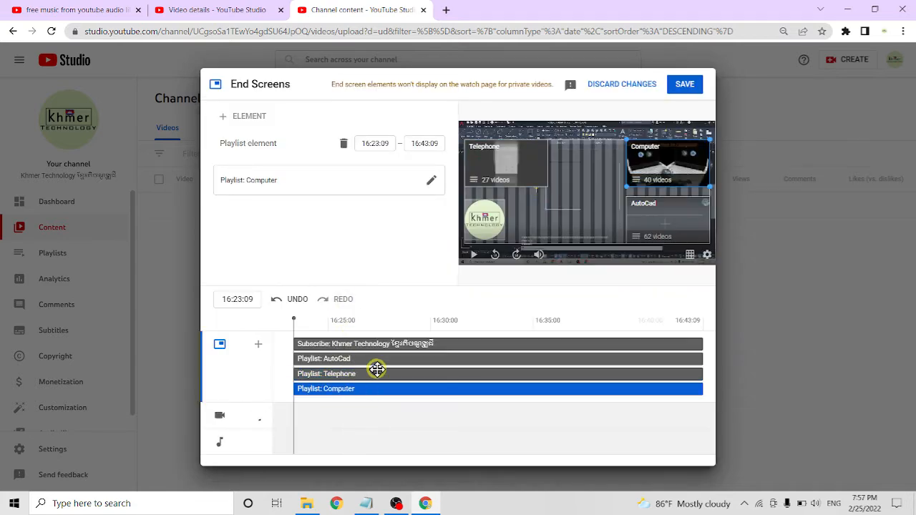
click(685, 85)
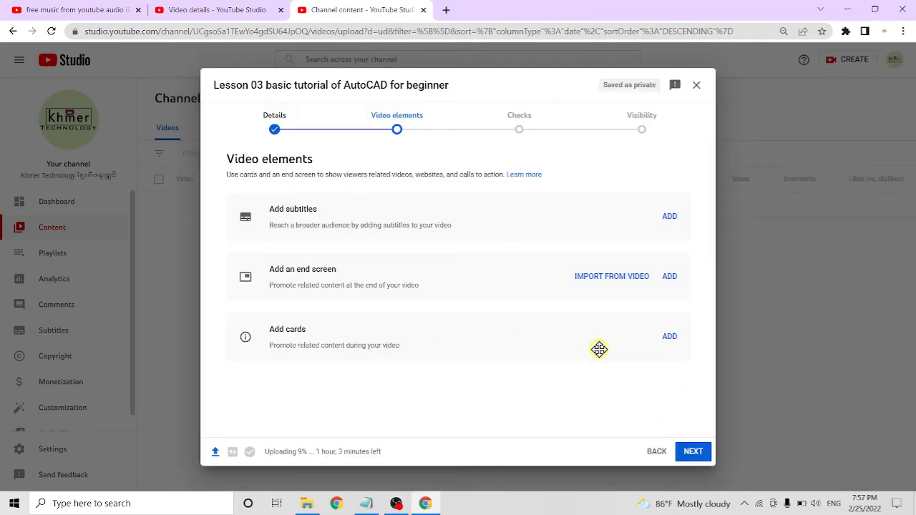
Start adding cards to the video with a playlist card for AutoCad at 01:34:07
click(668, 338)
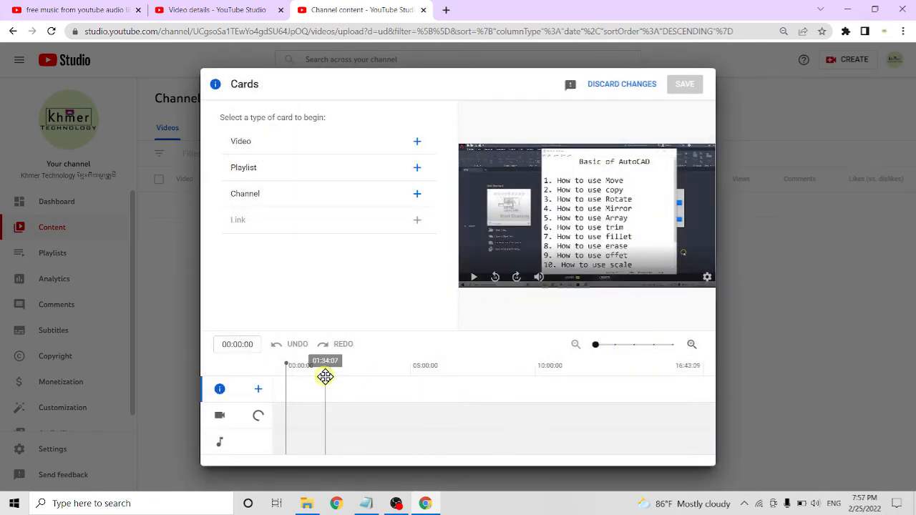
click(266, 170)
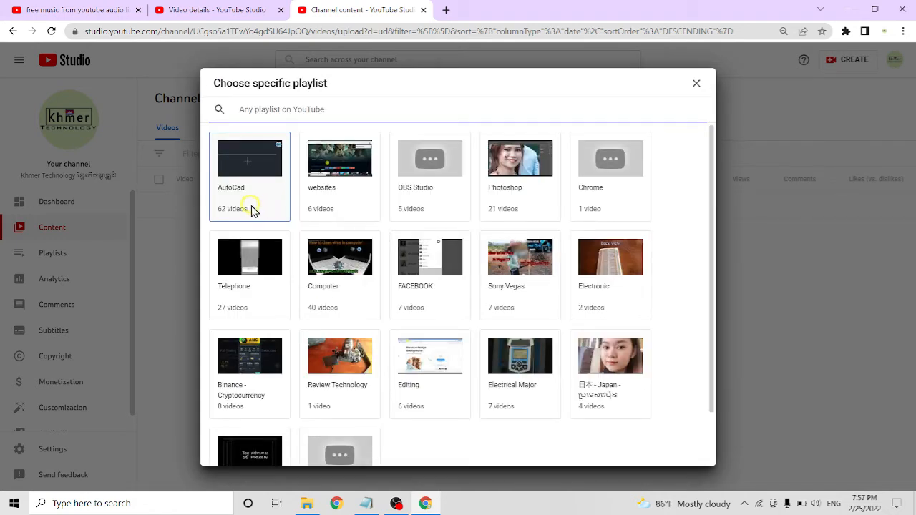
click(237, 163)
Add a playlist card for OBS Studio at 04:50:15 on the timeline
click(405, 395)
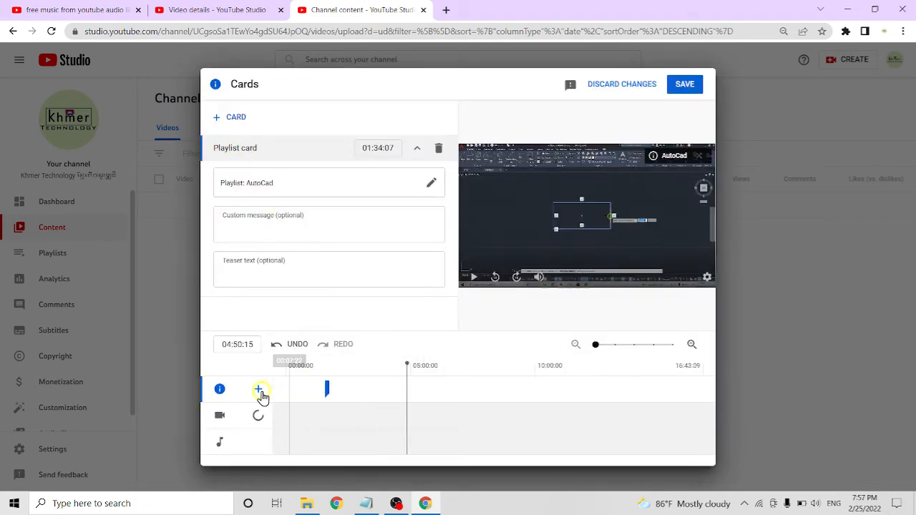
click(254, 389)
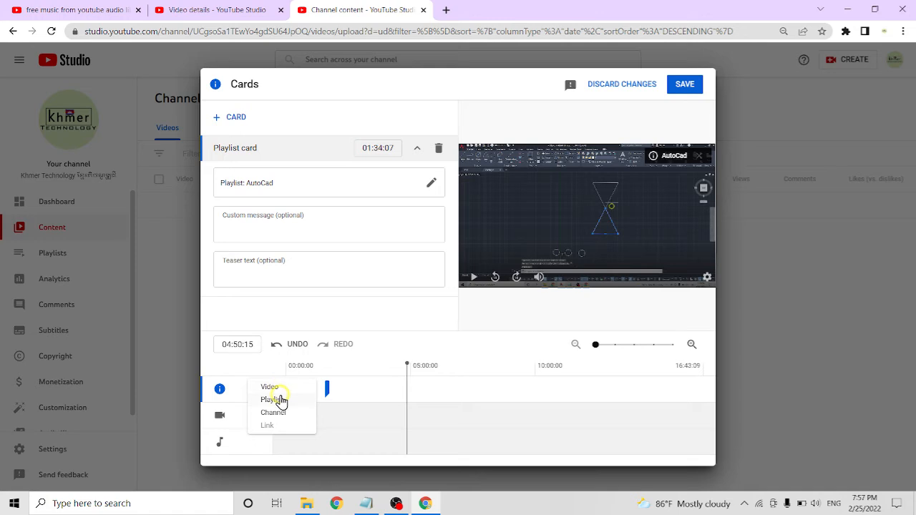
click(274, 399)
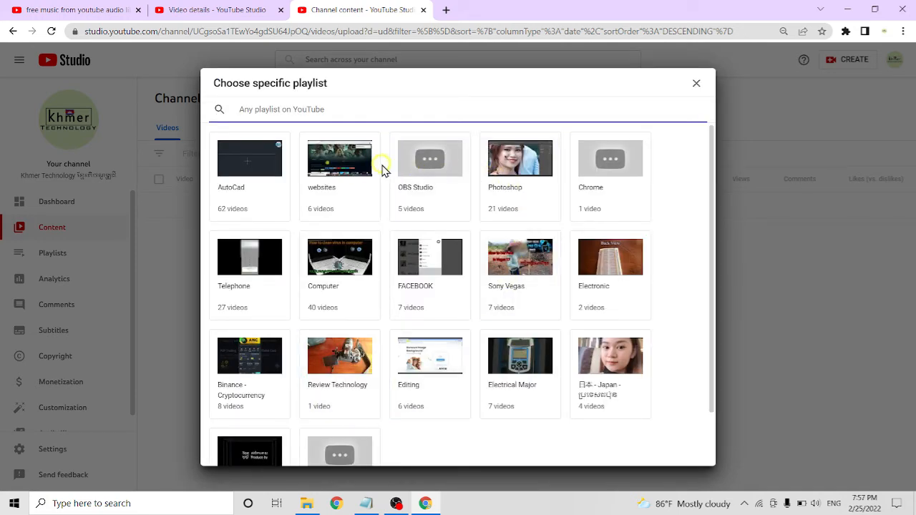
click(425, 175)
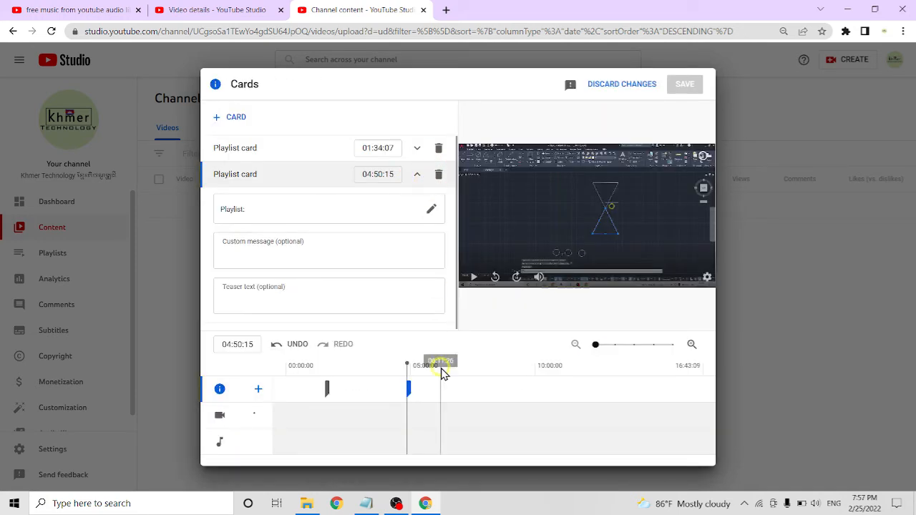
Add a playlist card for Sony Vegas at 08:09:11 on the timeline
click(489, 384)
click(258, 388)
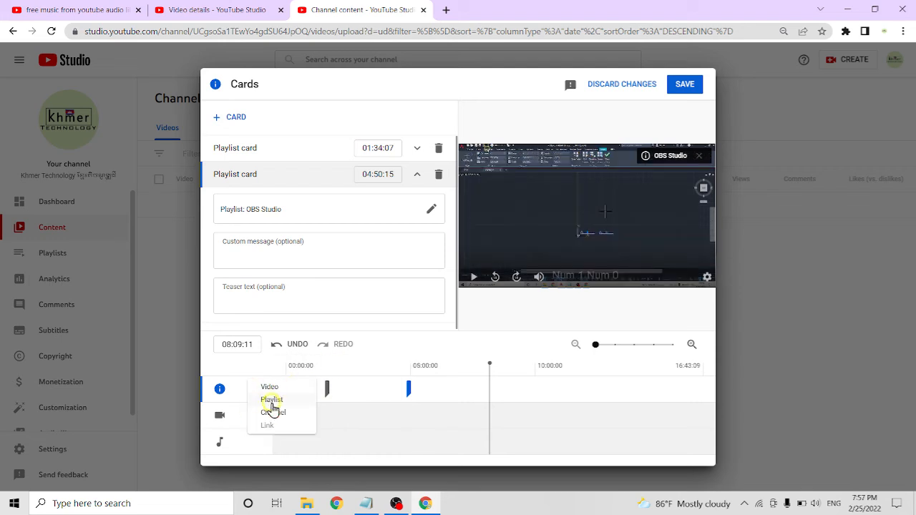
click(272, 402)
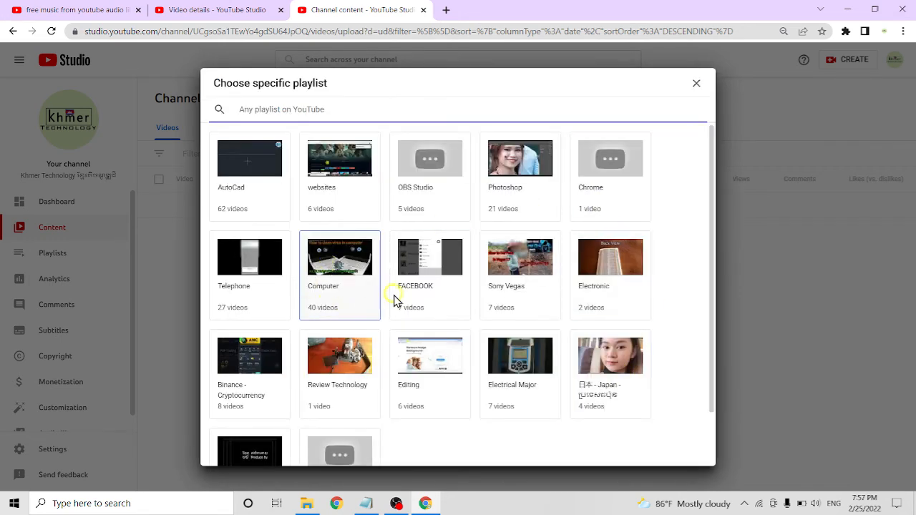
click(521, 282)
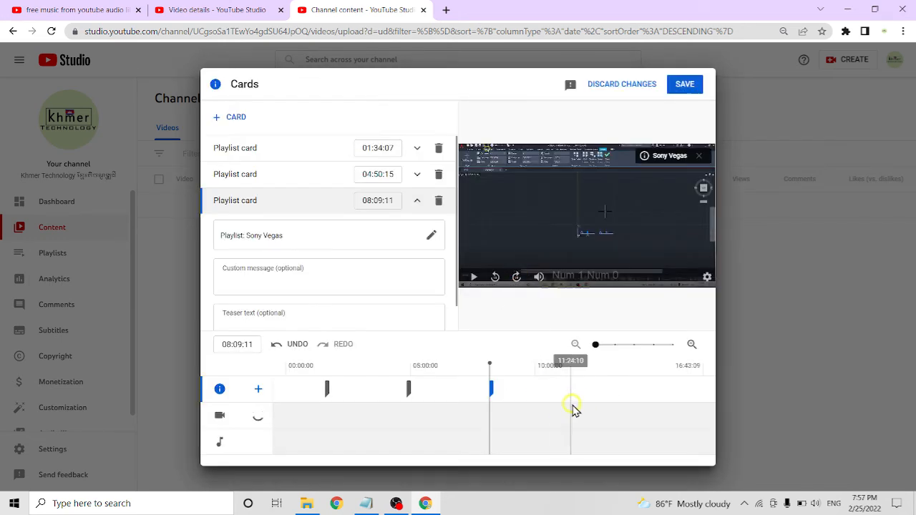
Add a playlist card for Editing at the current timeline position, 08:09:11
click(259, 389)
click(283, 401)
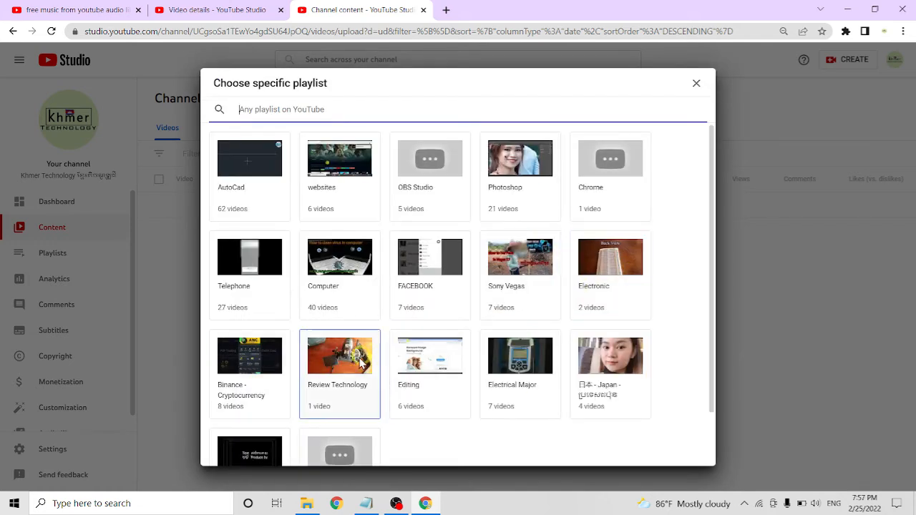
click(430, 373)
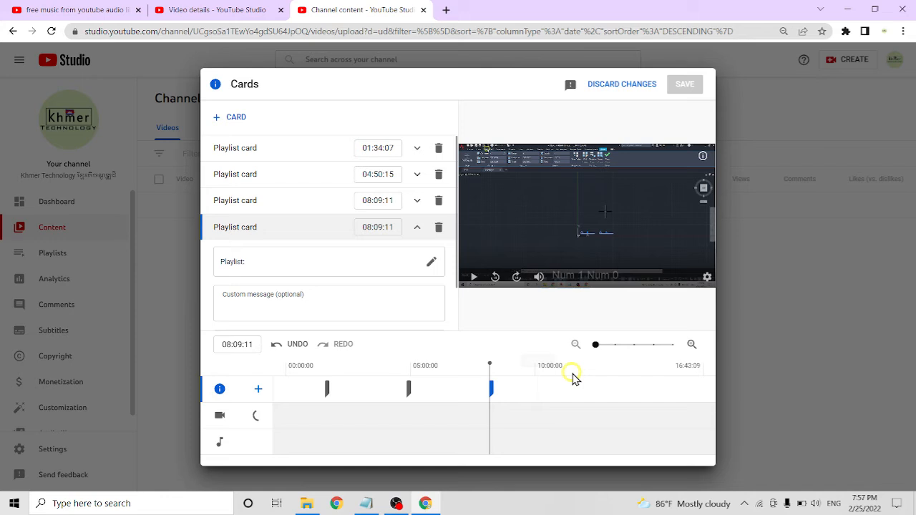
Add a fifth playlist card for the websites playlist at 11:48:26 on the timeline
click(615, 386)
click(491, 390)
click(259, 388)
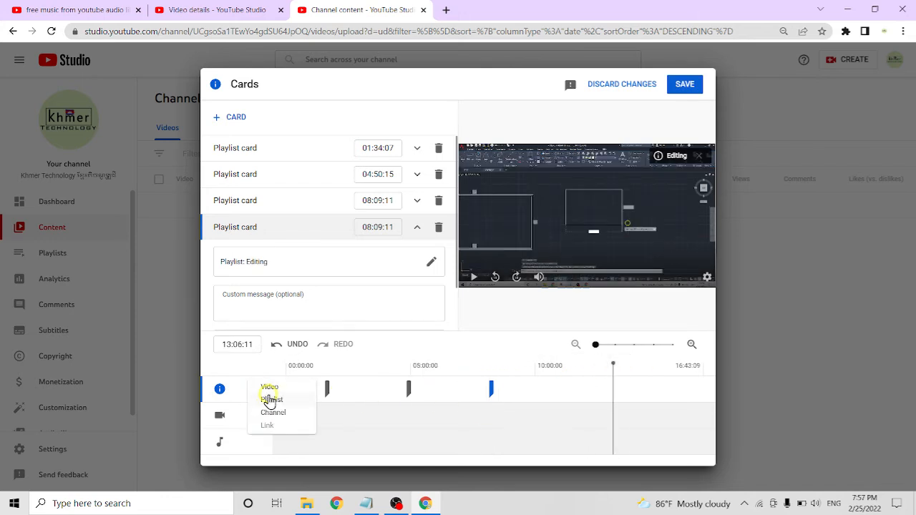
click(270, 402)
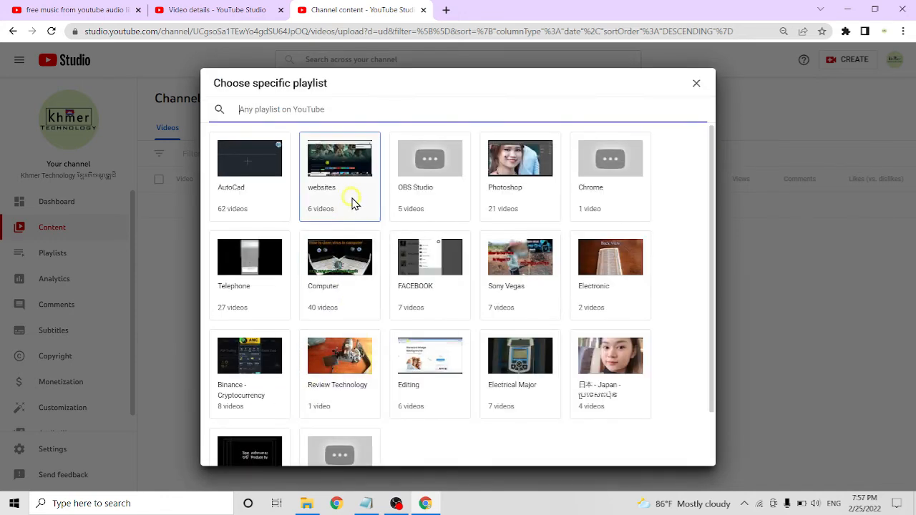
click(352, 185)
Move the OBS Studio card to 04:33:22 and the Editing card to 15:09:01, and save the cards
click(675, 386)
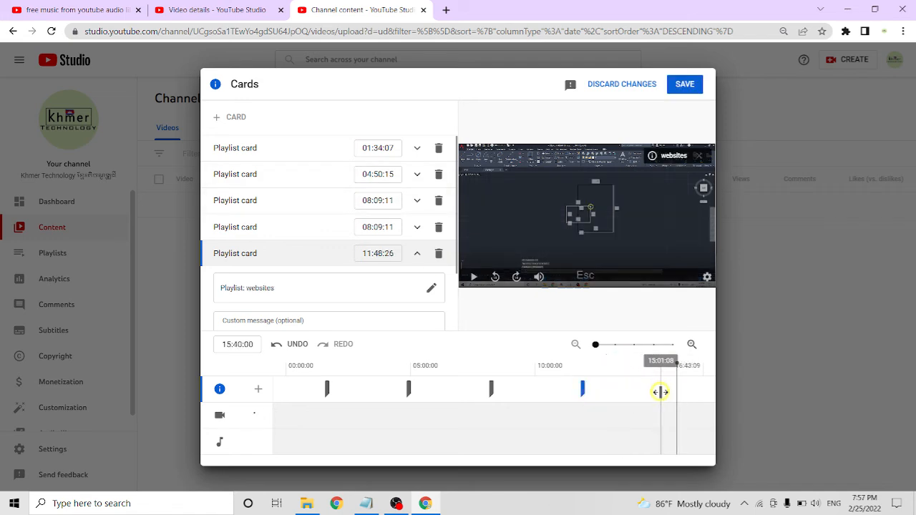
click(658, 390)
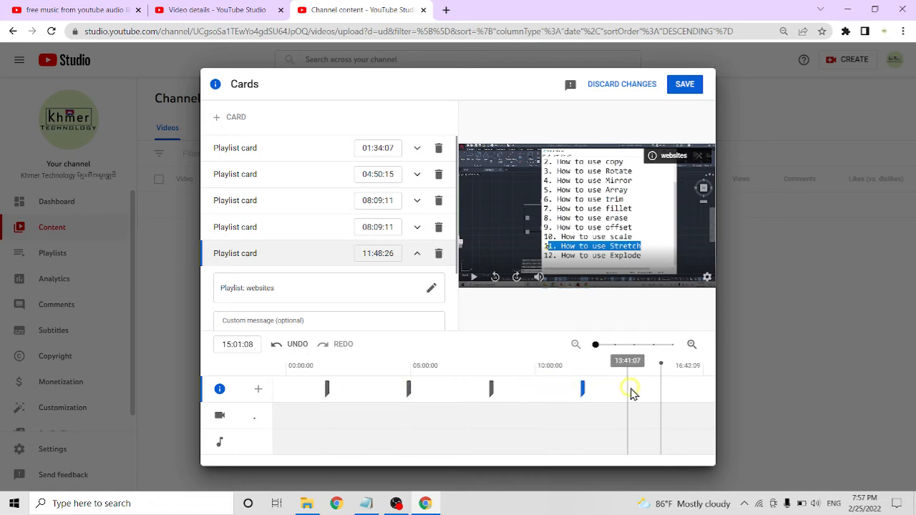
drag(409, 389, 402, 389)
click(528, 388)
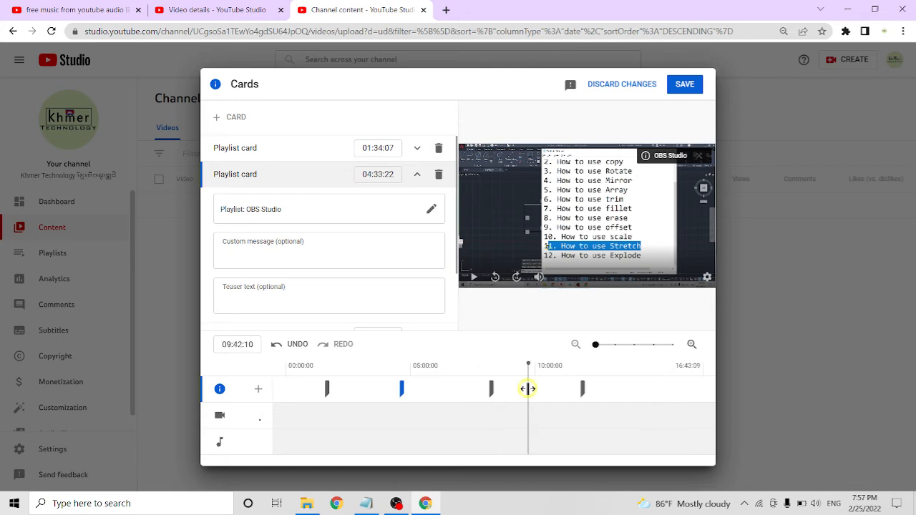
drag(492, 388, 666, 388)
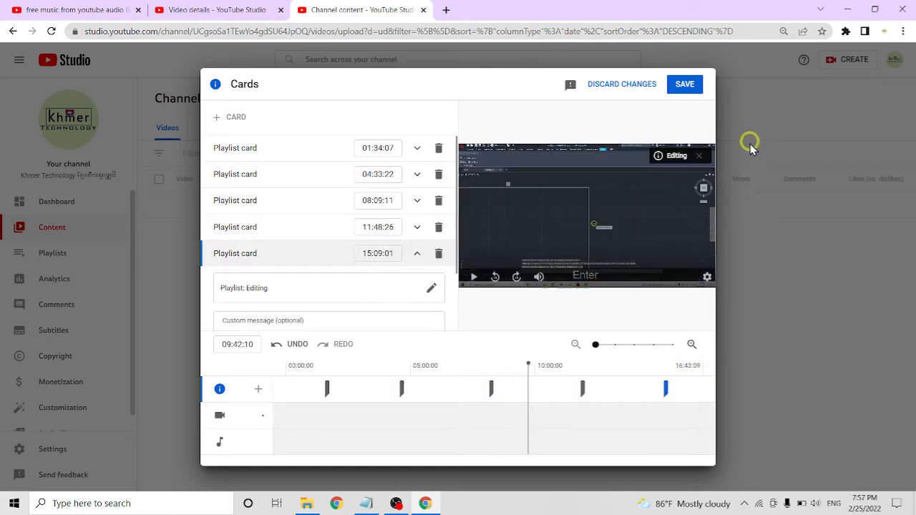
click(689, 84)
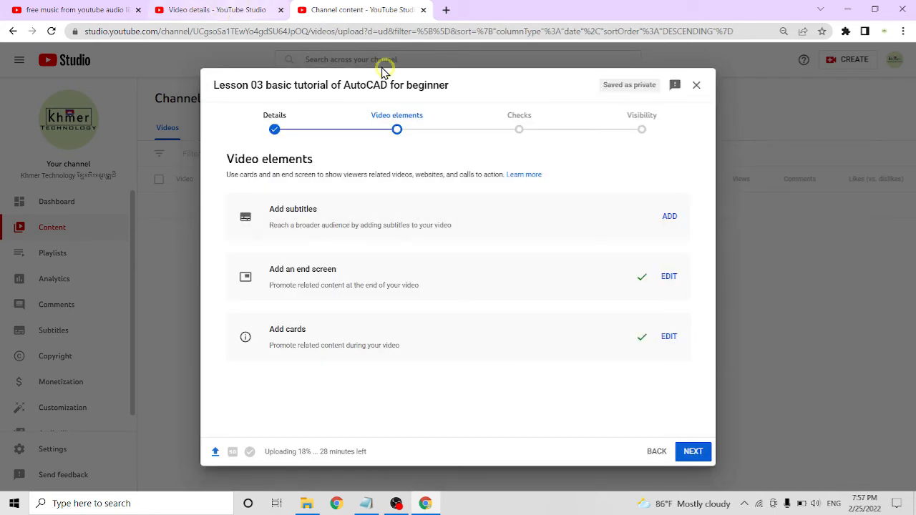
Continue past the checks to visibility, try Private and Unlisted, and make the video Public as an instant Premiere
click(691, 452)
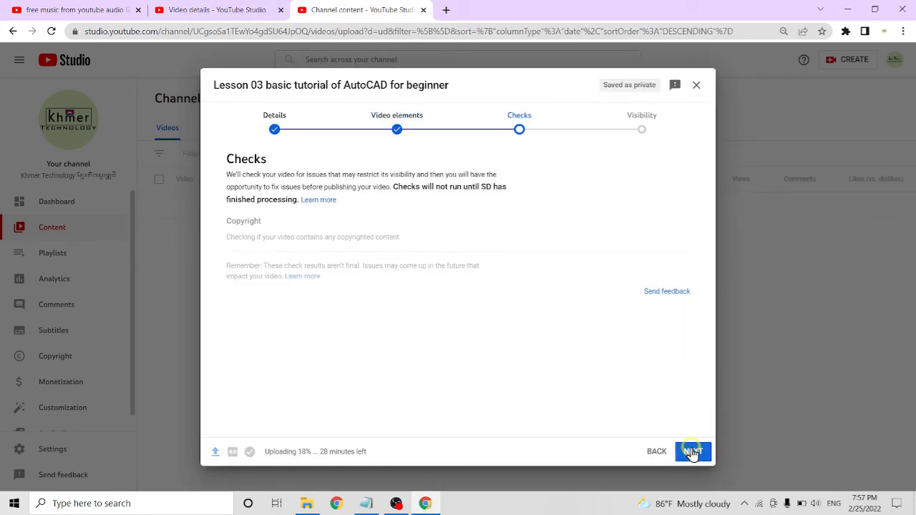
click(693, 452)
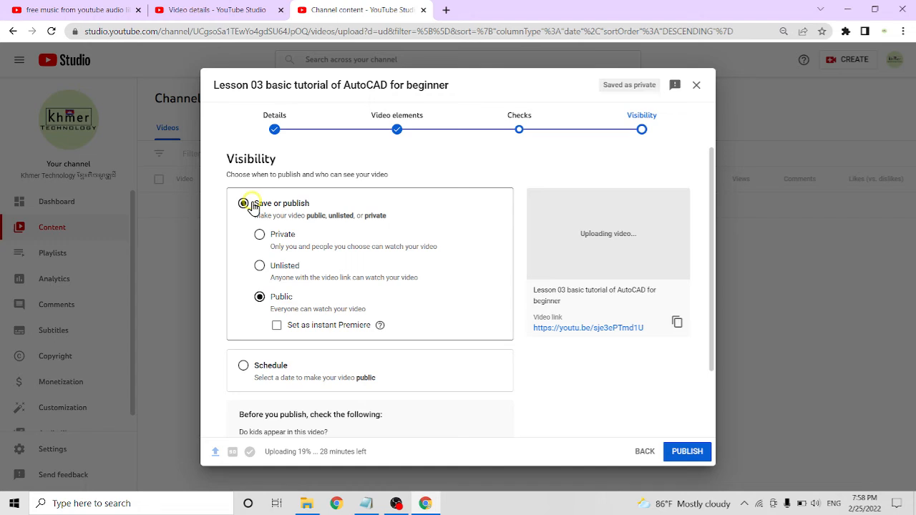
click(259, 234)
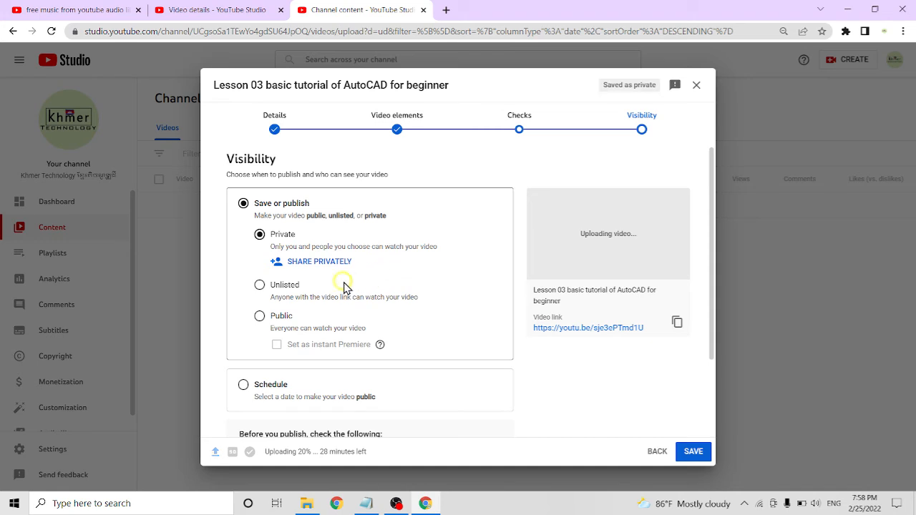
click(275, 285)
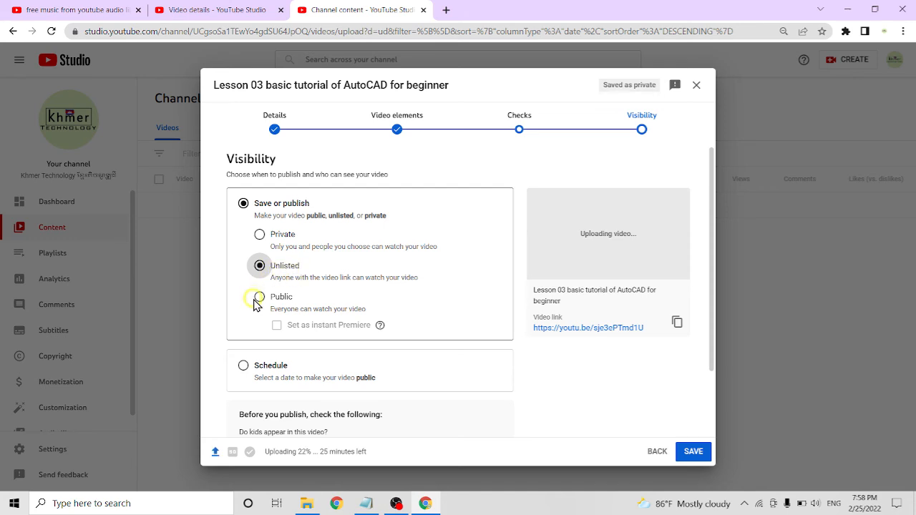
click(258, 298)
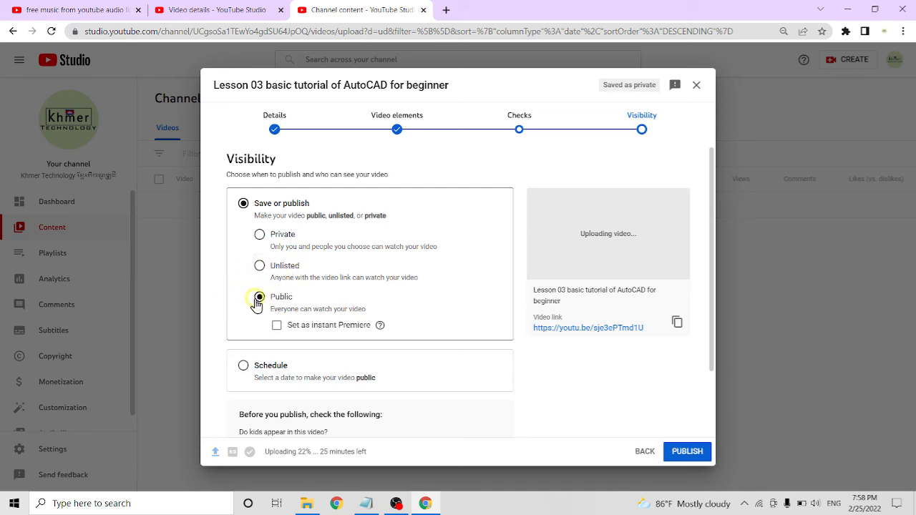
click(276, 327)
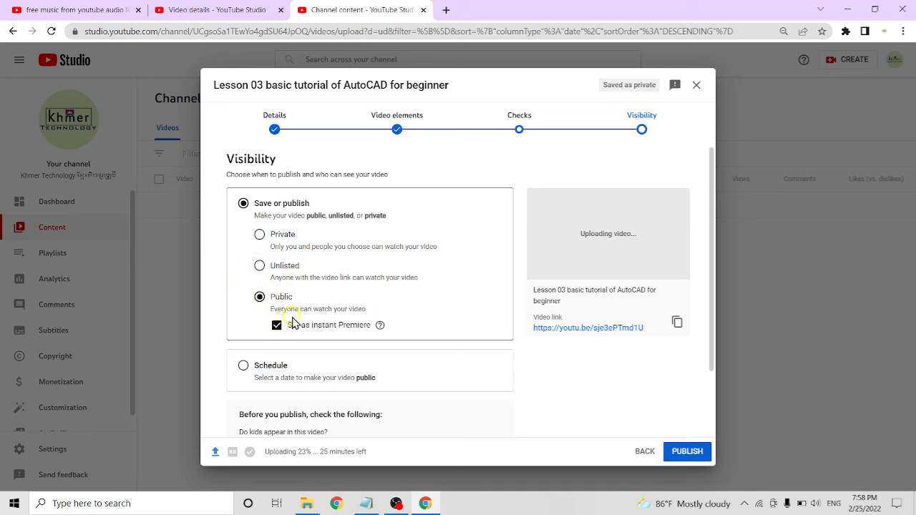
Turn off the instant Premiere and switch the video to scheduled publishing on Mar 14, 2022
click(275, 326)
scroll(405, 317, down, 1)
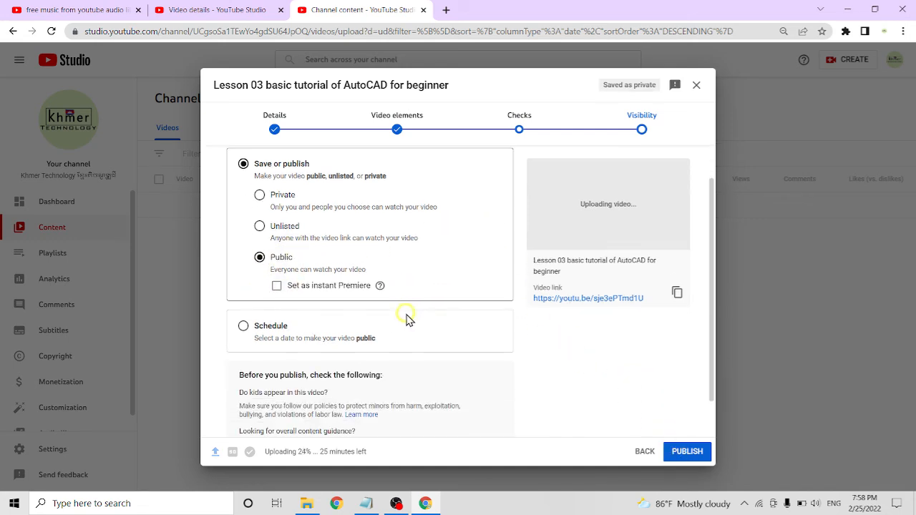
click(243, 326)
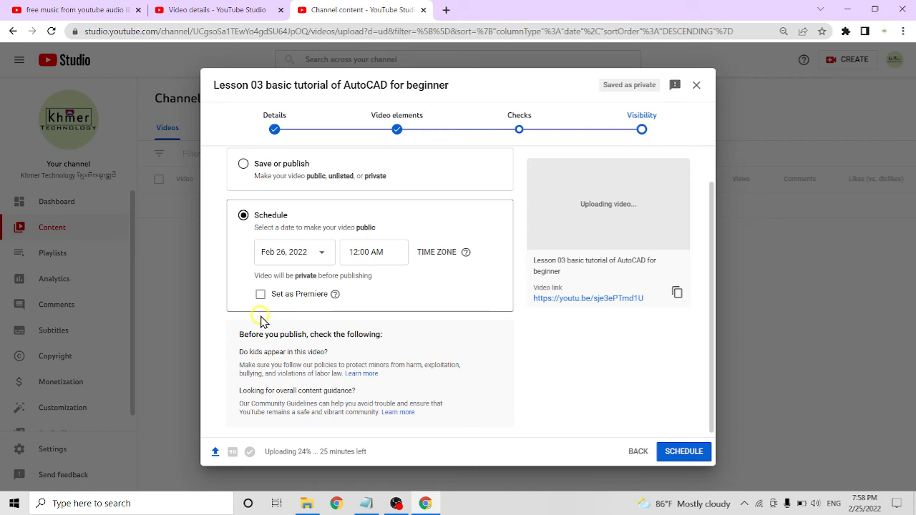
click(315, 248)
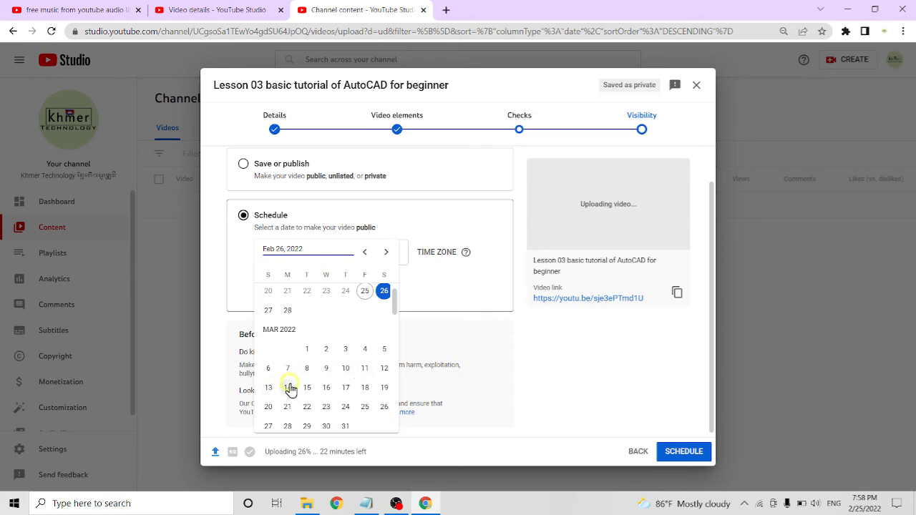
click(289, 387)
Set the publishing time to 6:00 PM, schedule the video and dismiss the upload notice
click(387, 252)
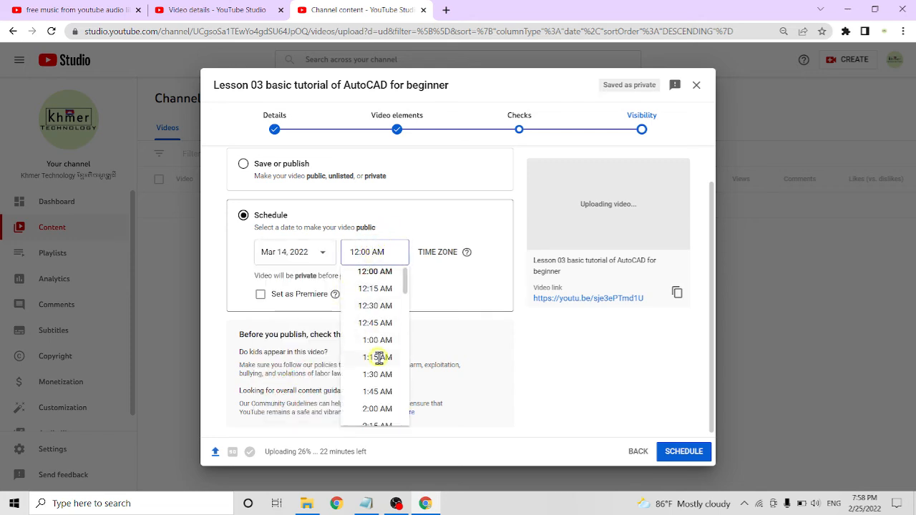
scroll(377, 357, down, 6)
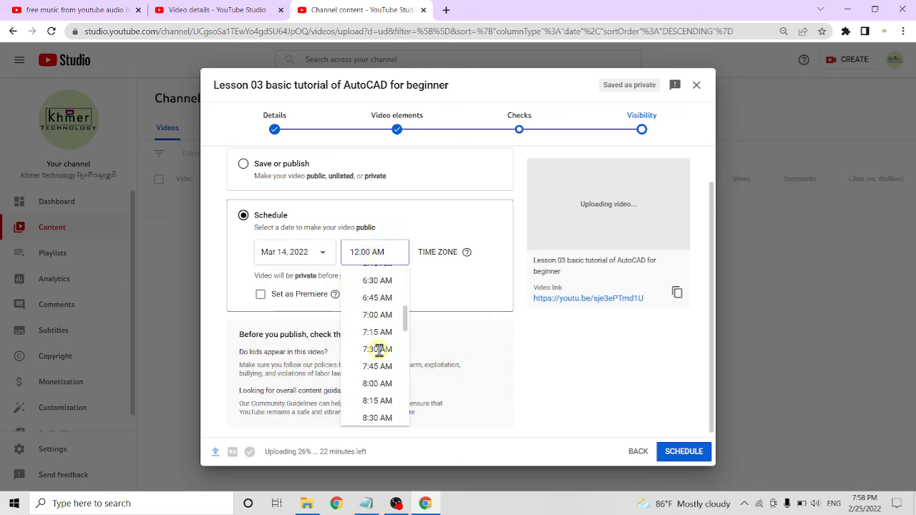
scroll(377, 351, down, 7)
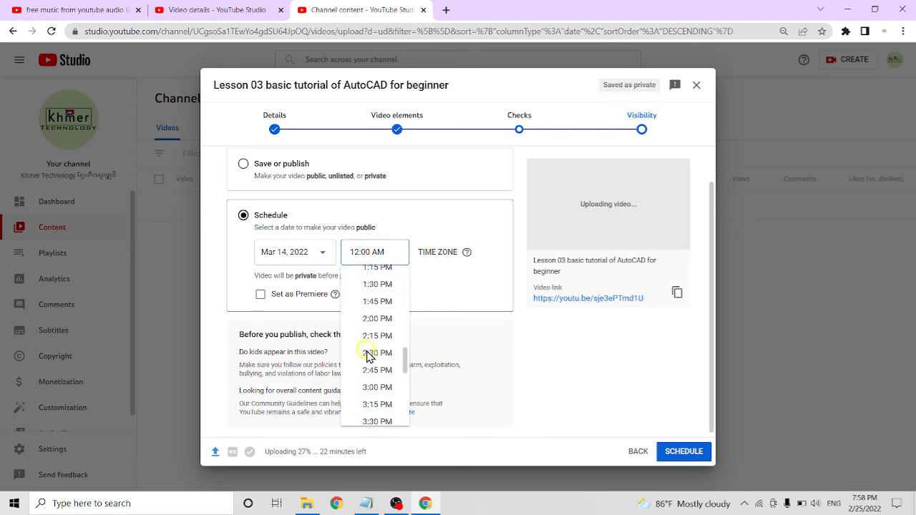
scroll(368, 351, down, 5)
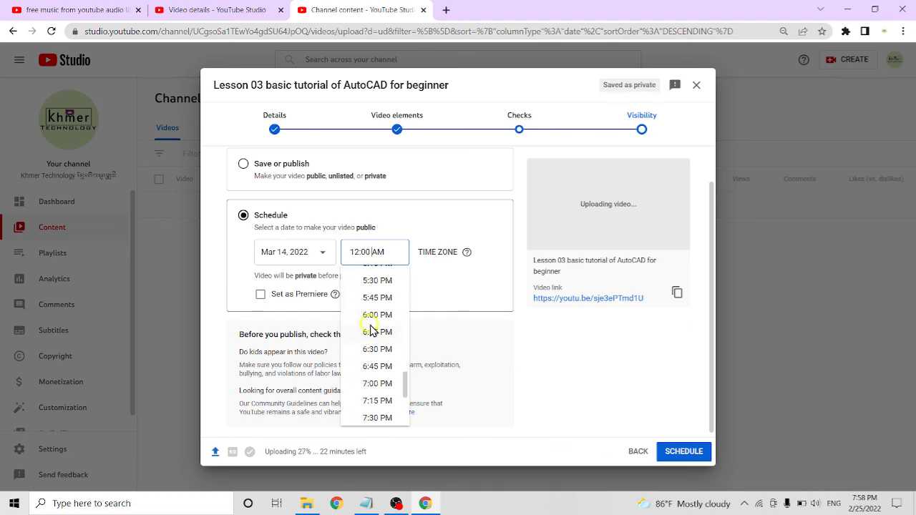
click(369, 313)
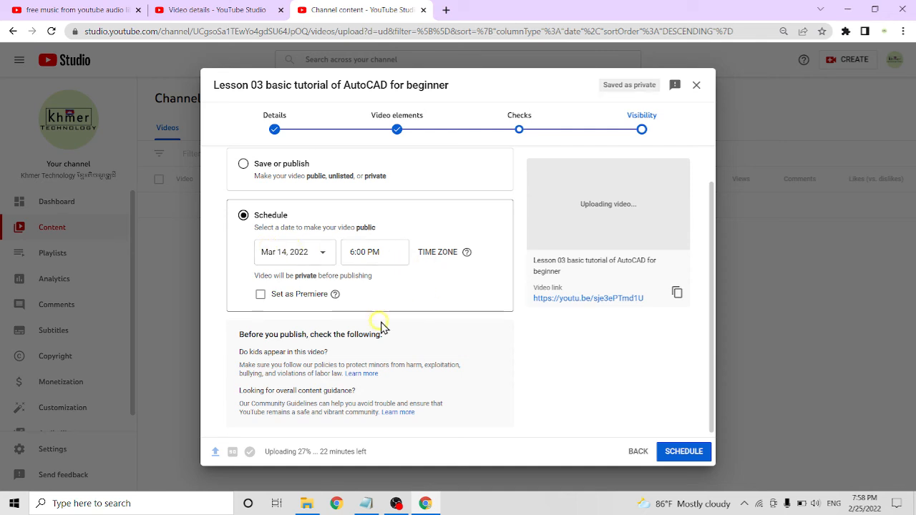
click(681, 453)
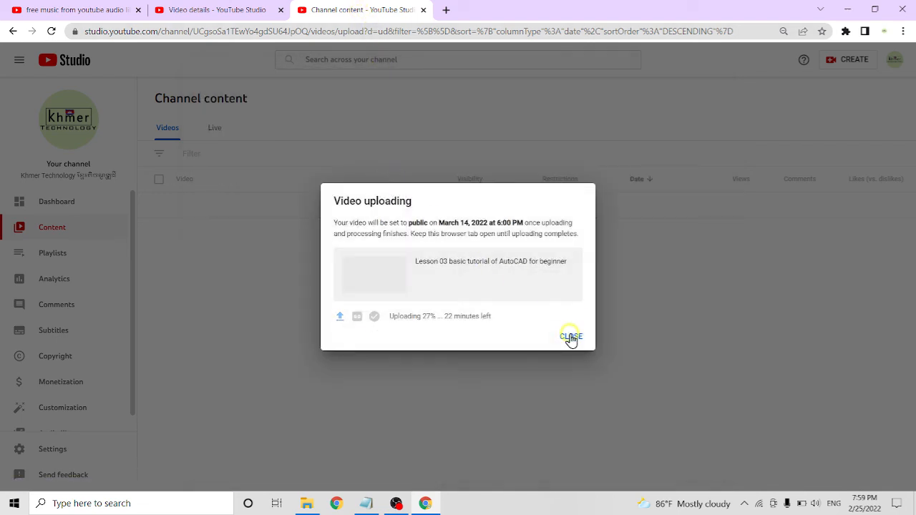
click(570, 337)
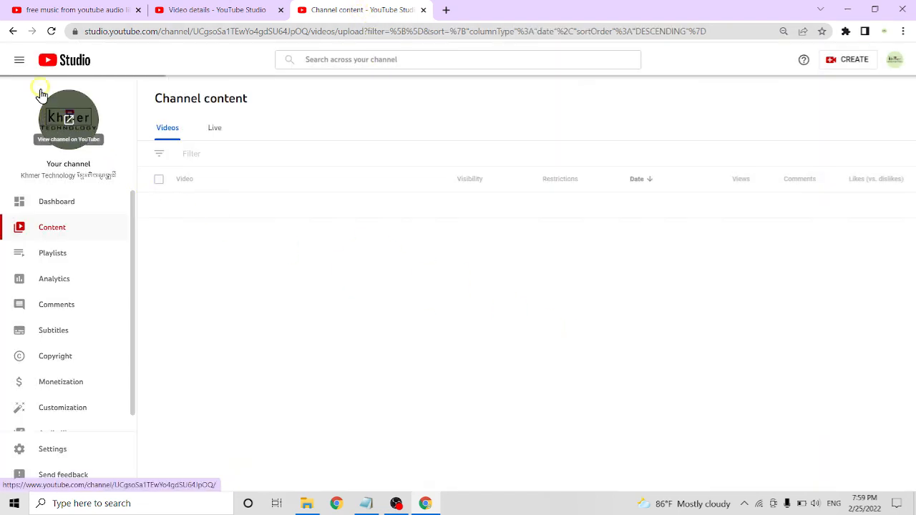
Collapse the navigation sidebar and review the visibility and dates of the videos in the channel content list
click(19, 59)
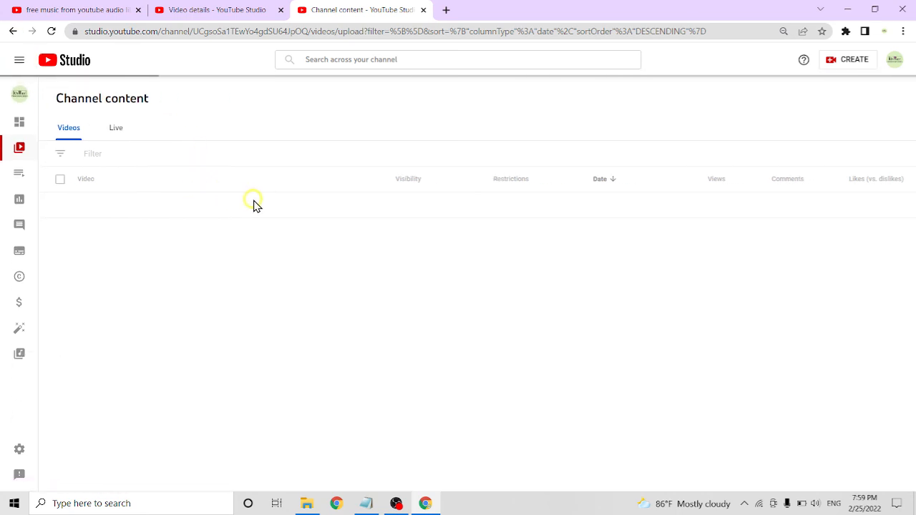
click(19, 60)
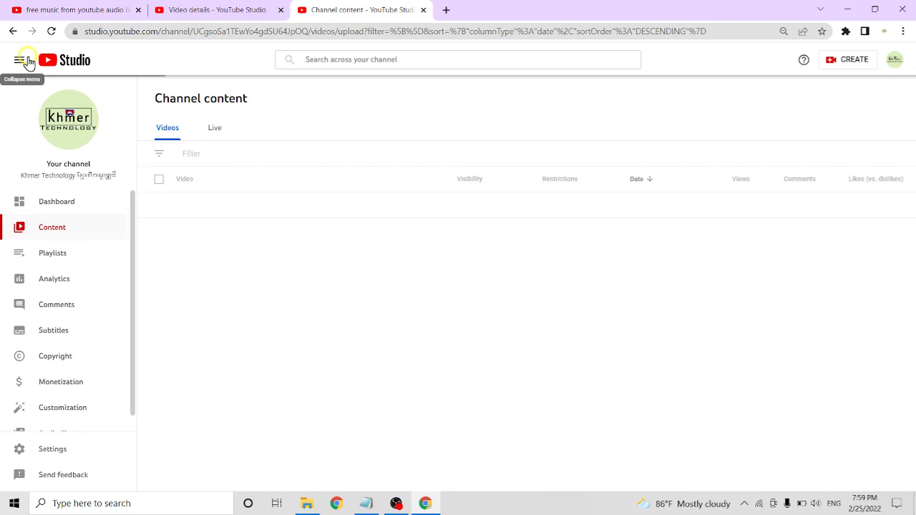
click(28, 61)
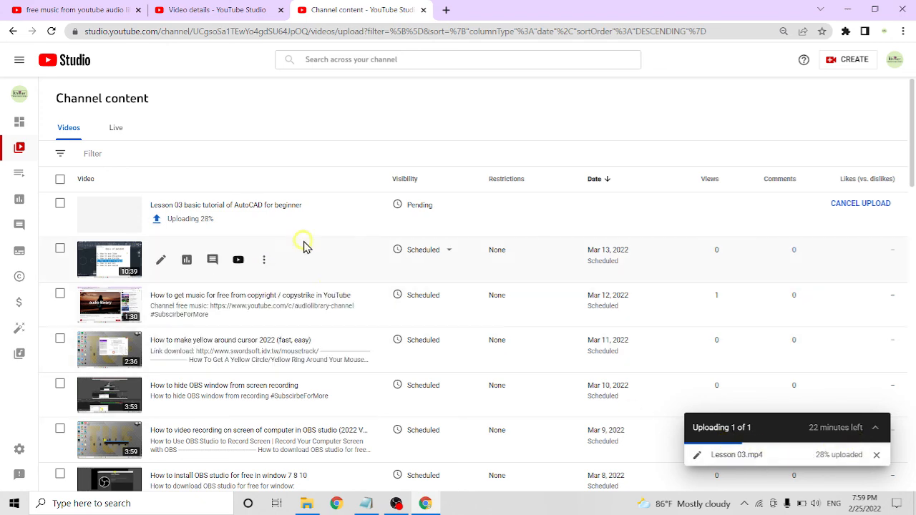
scroll(343, 323, down, 3)
scroll(343, 326, down, 1)
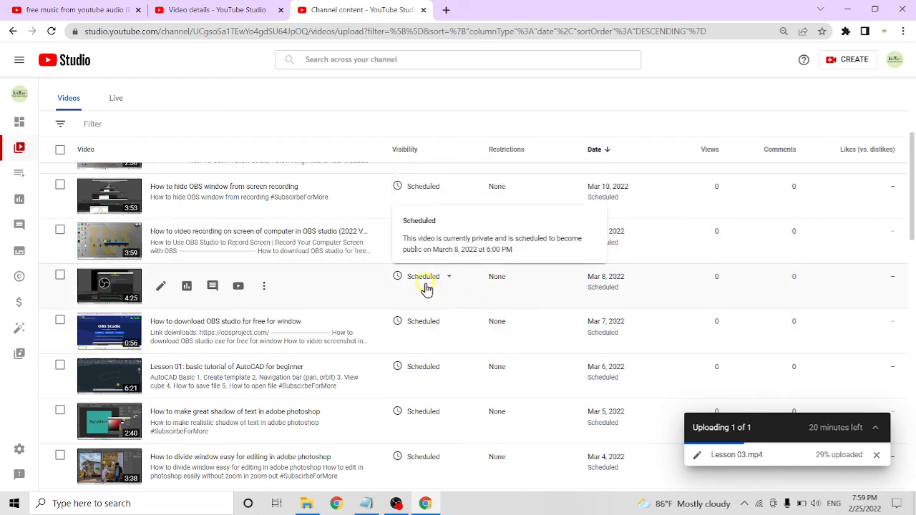
scroll(382, 319, up, 1)
scroll(401, 249, up, 3)
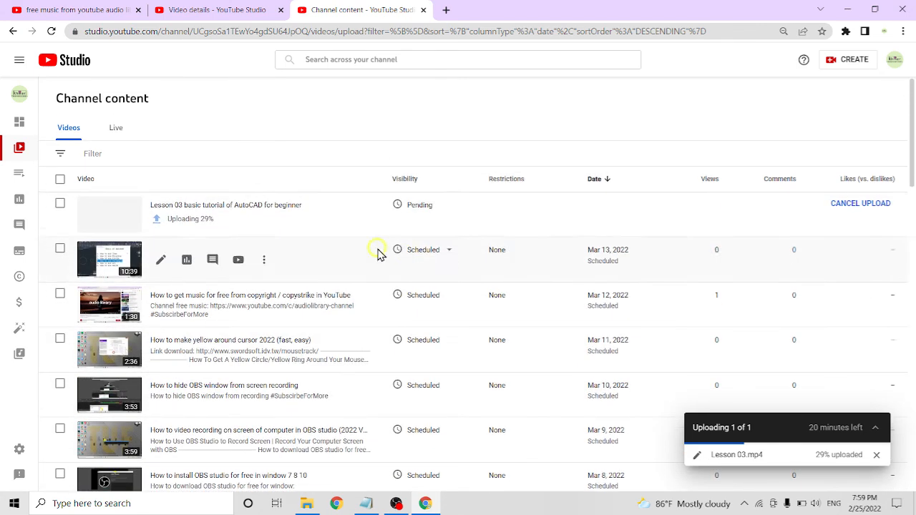